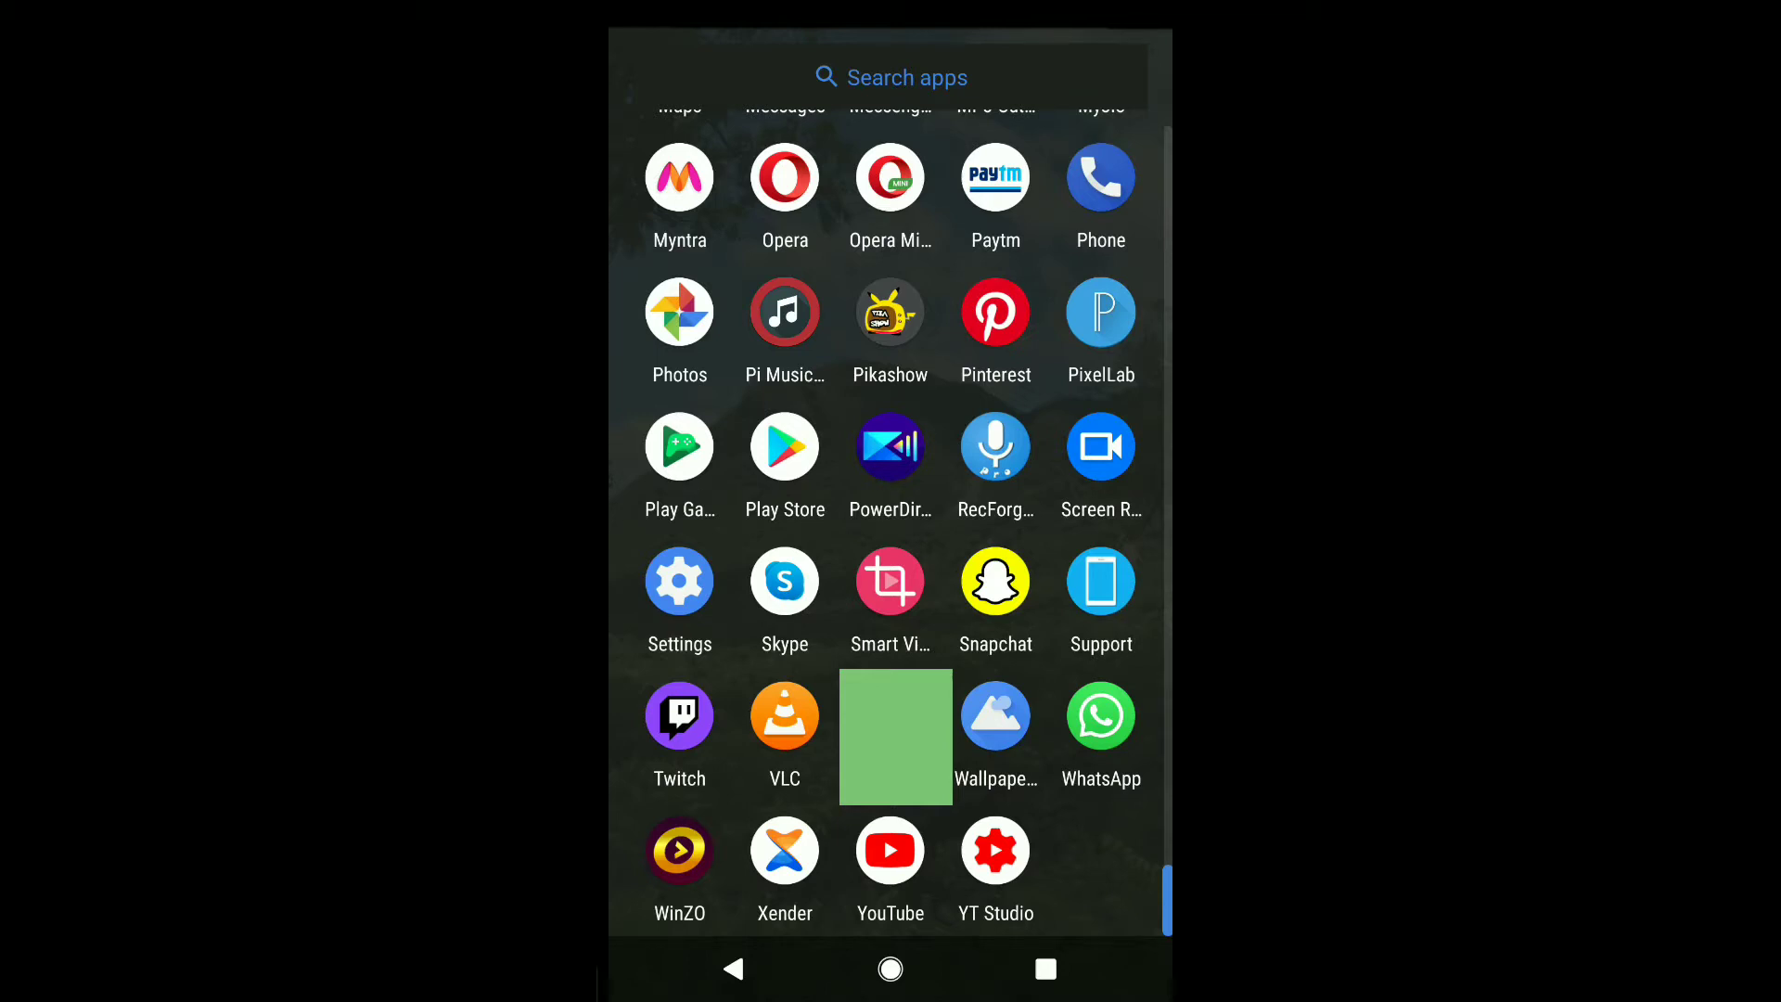
Launch Twitch and open the signed-in account's menu from the profile avatar.
left_click(679, 715)
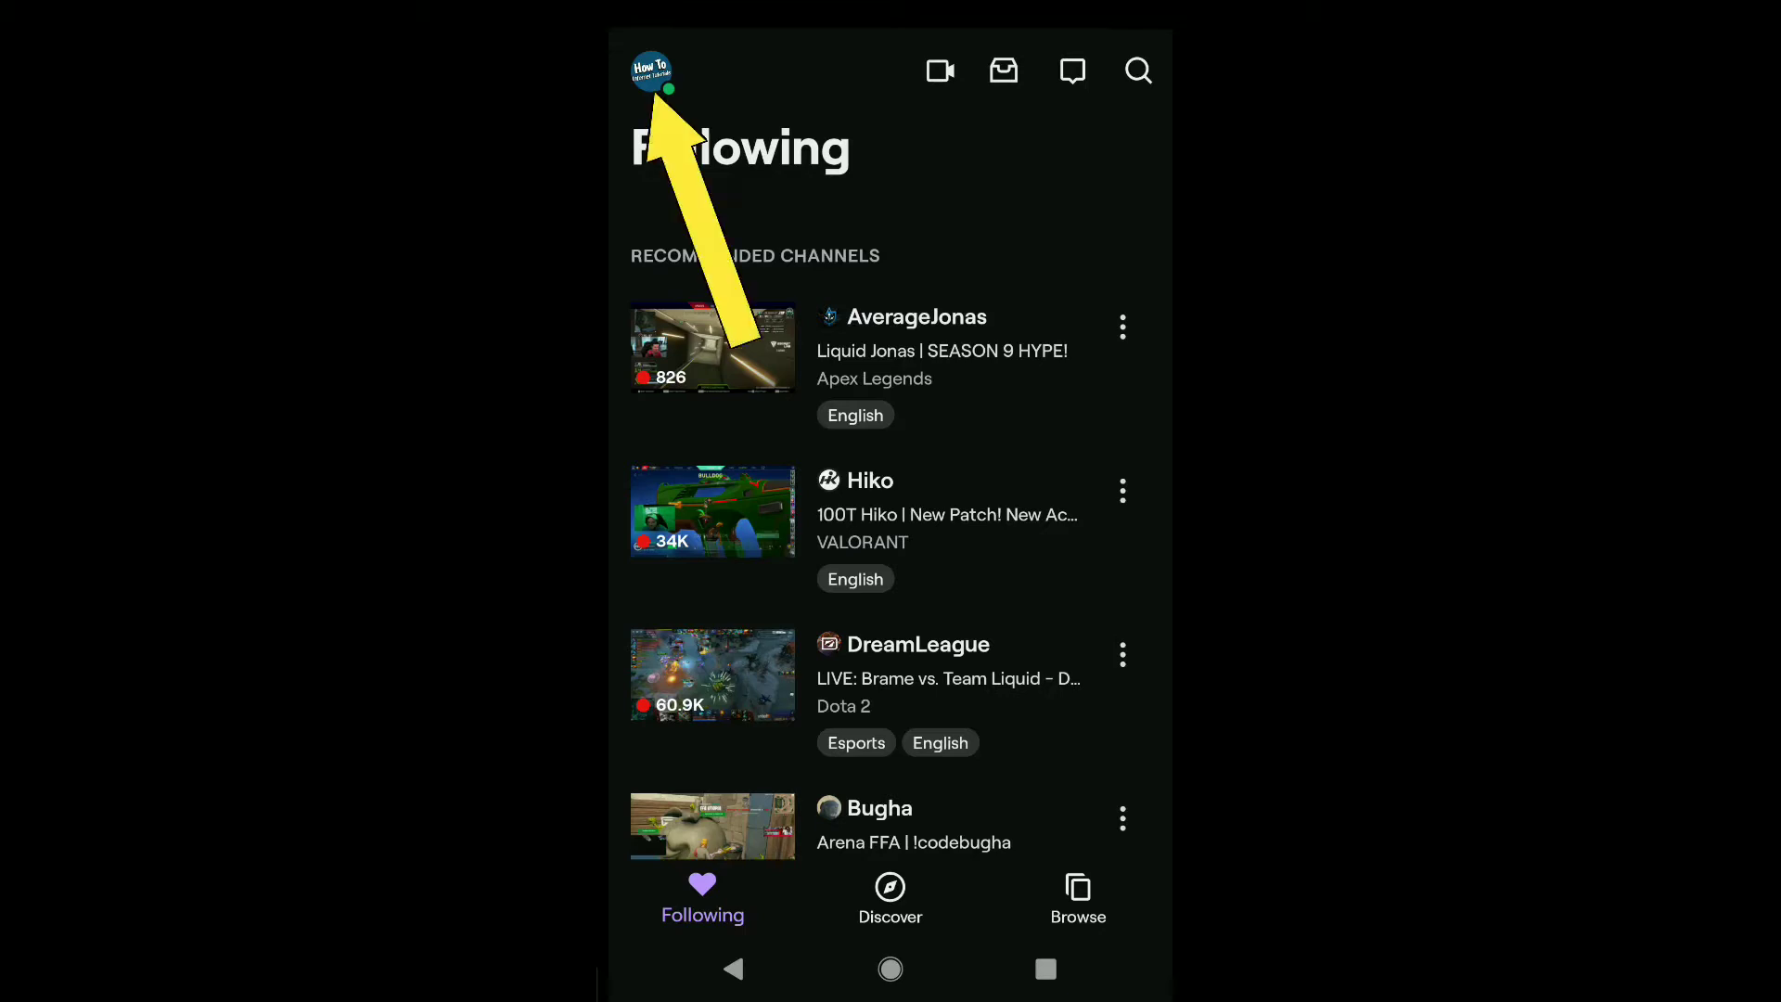
left_click(651, 71)
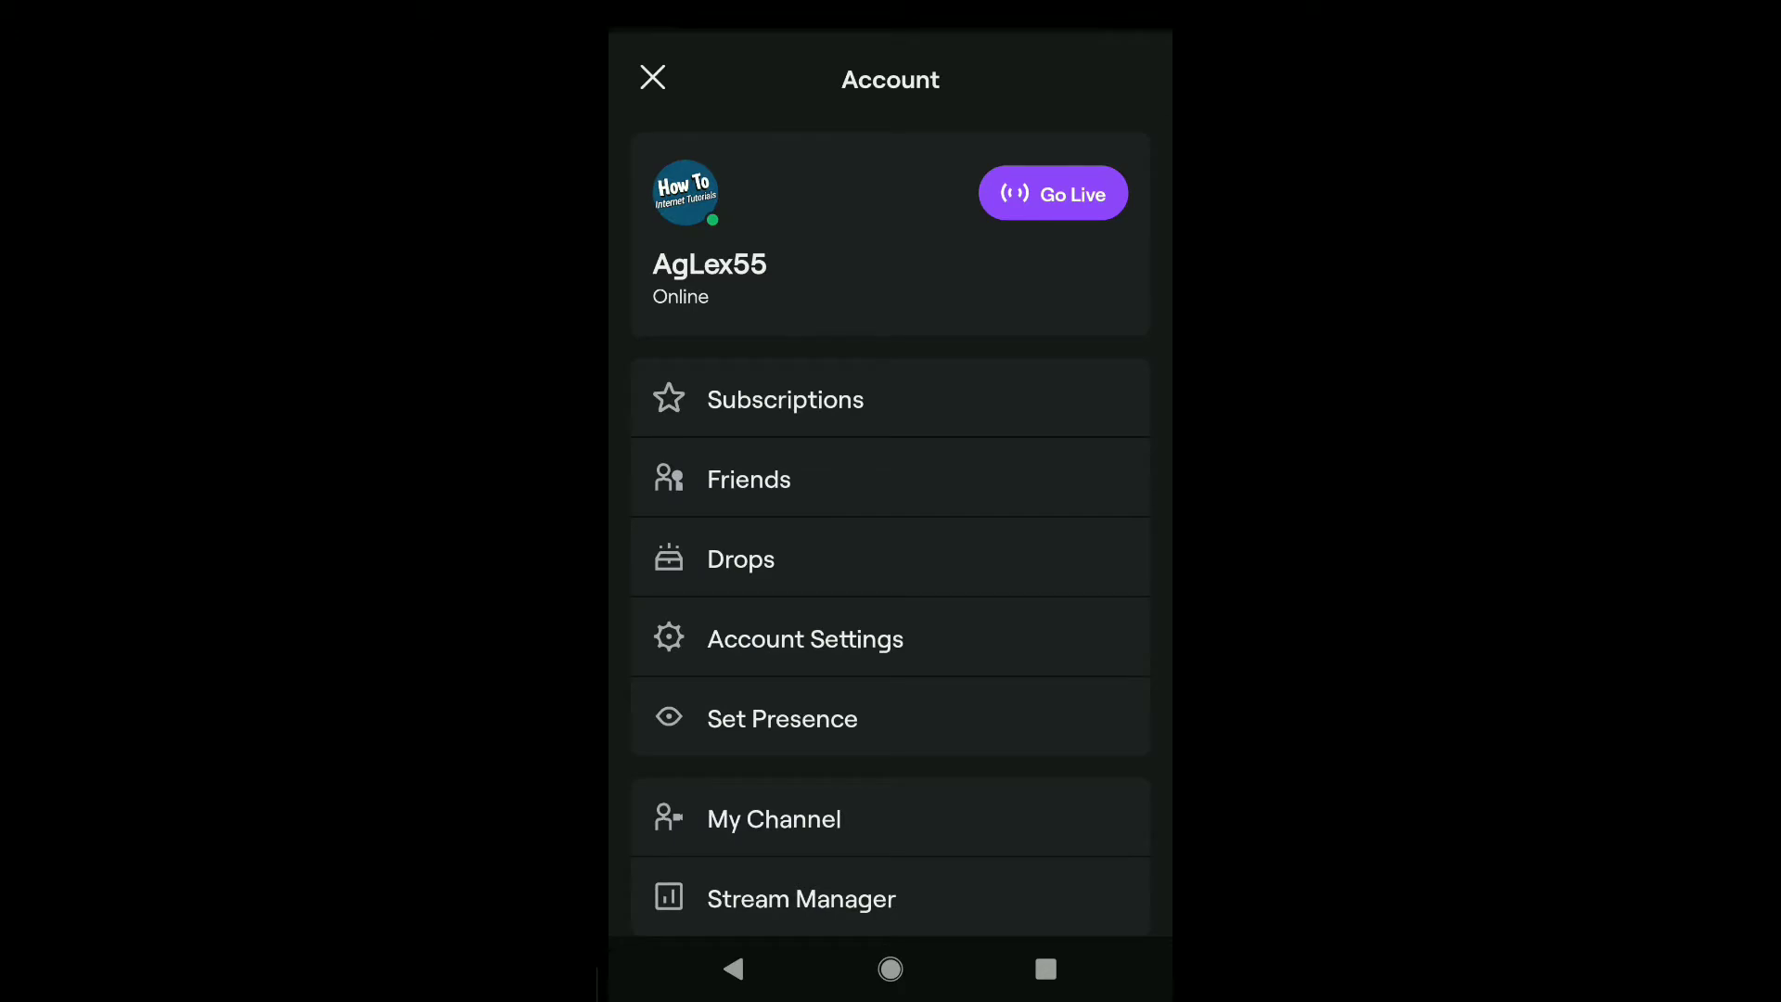
From Account Settings, open Community Guidelines and browse to the full Twitch website's Browse page.
left_click(907, 639)
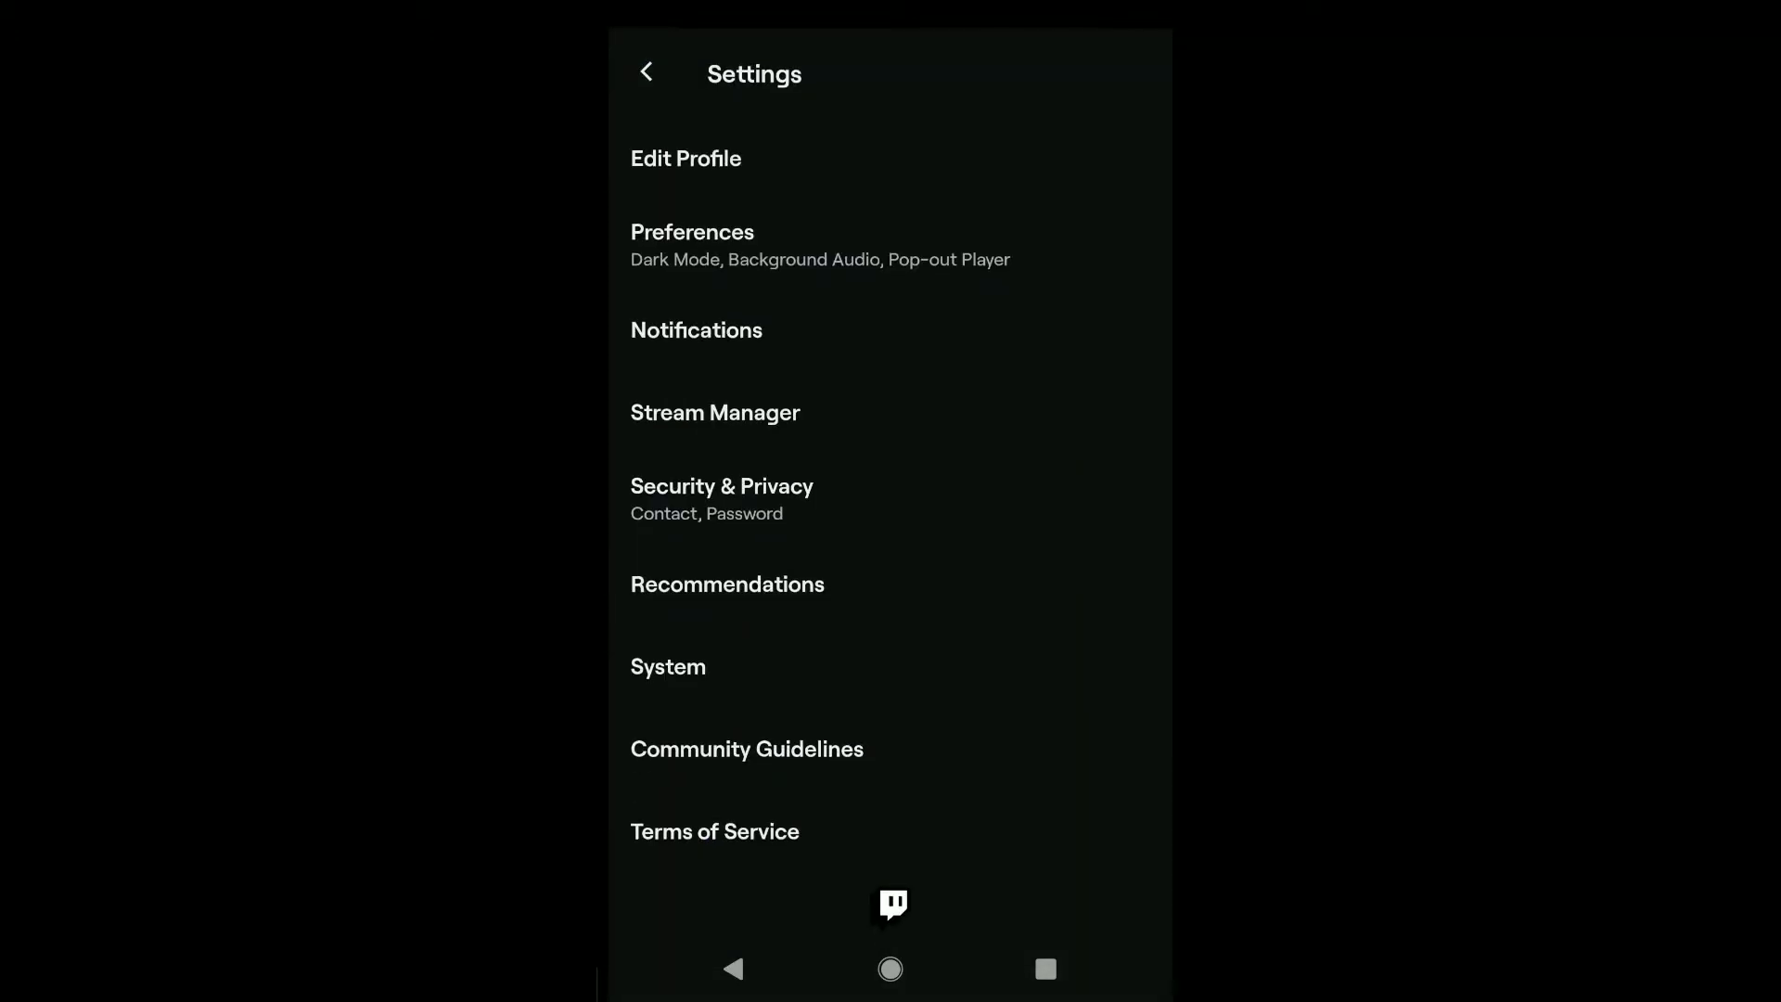
left_click(818, 756)
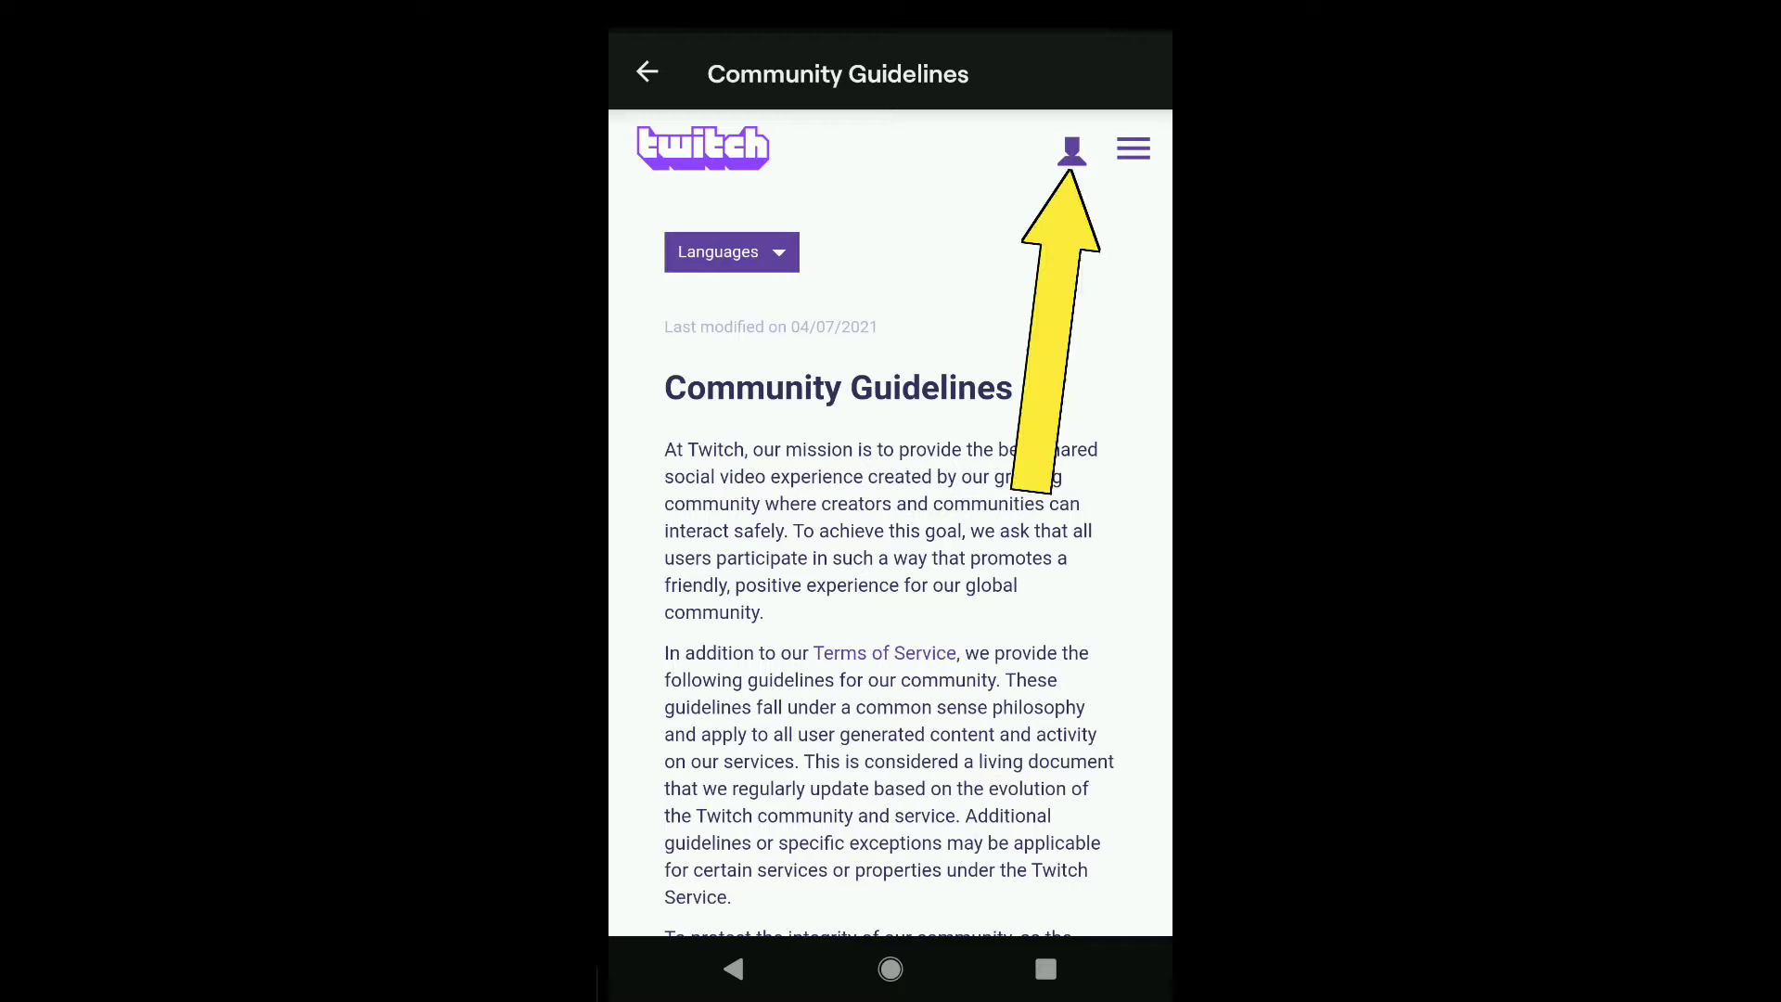
left_click(1073, 150)
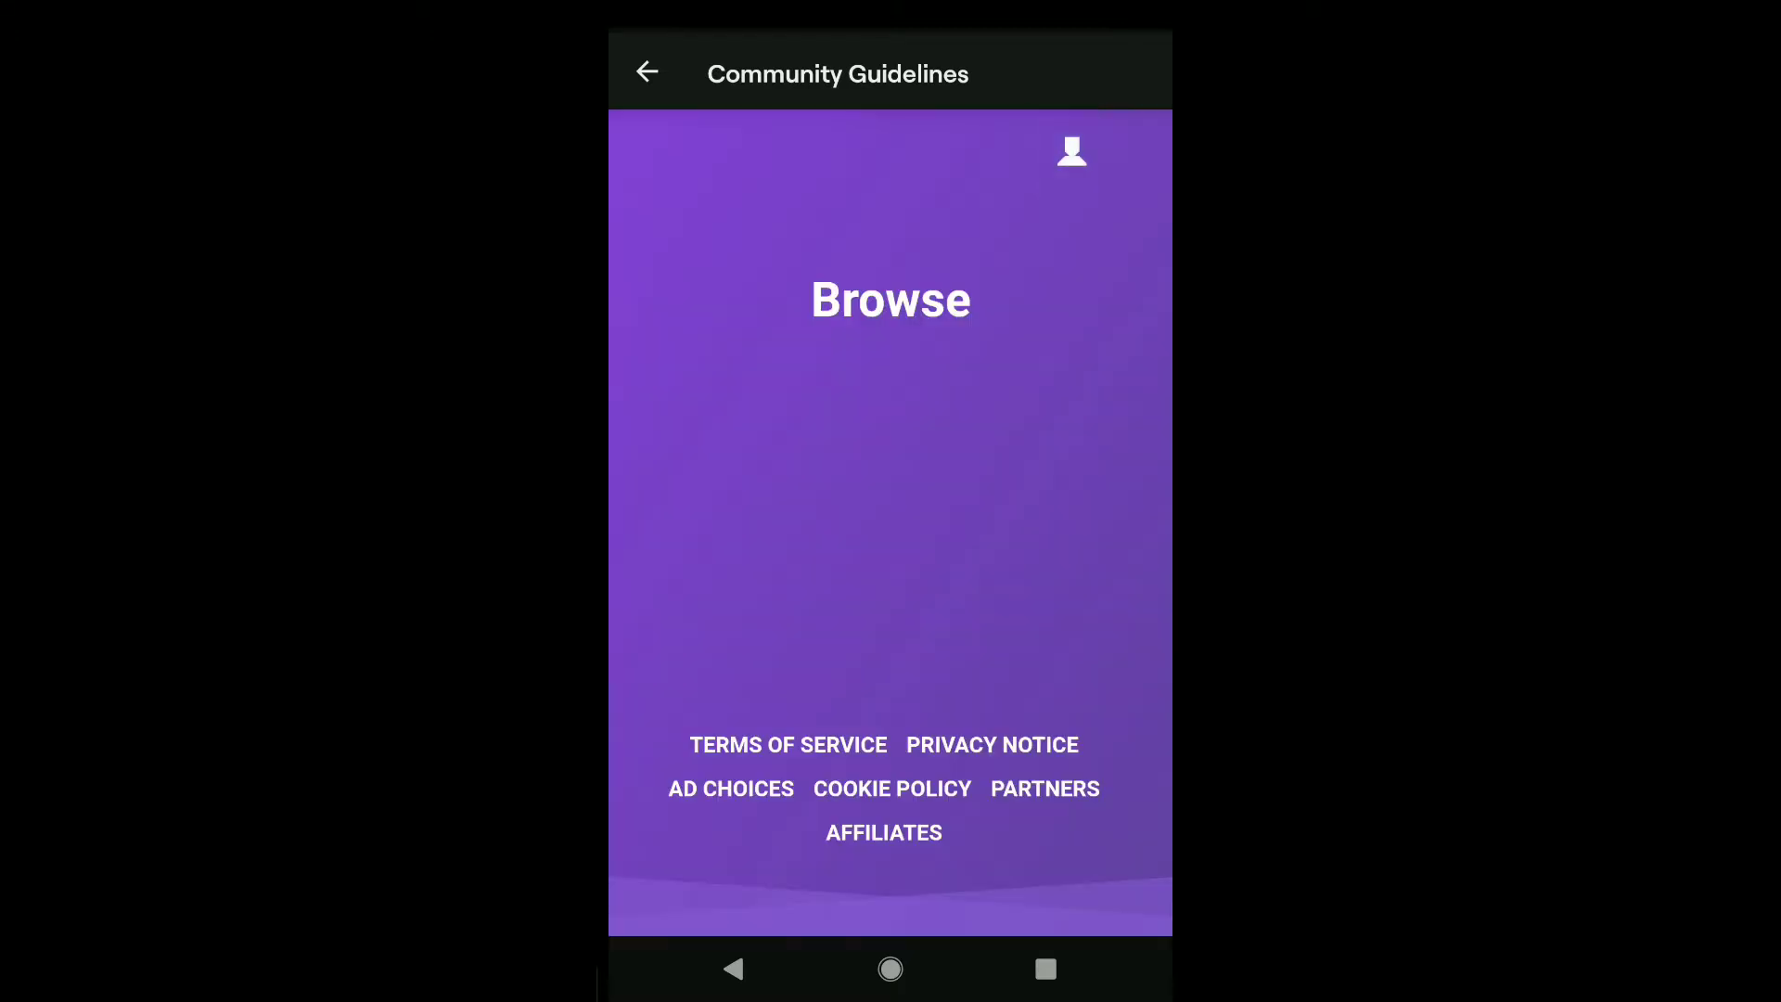
left_click(891, 299)
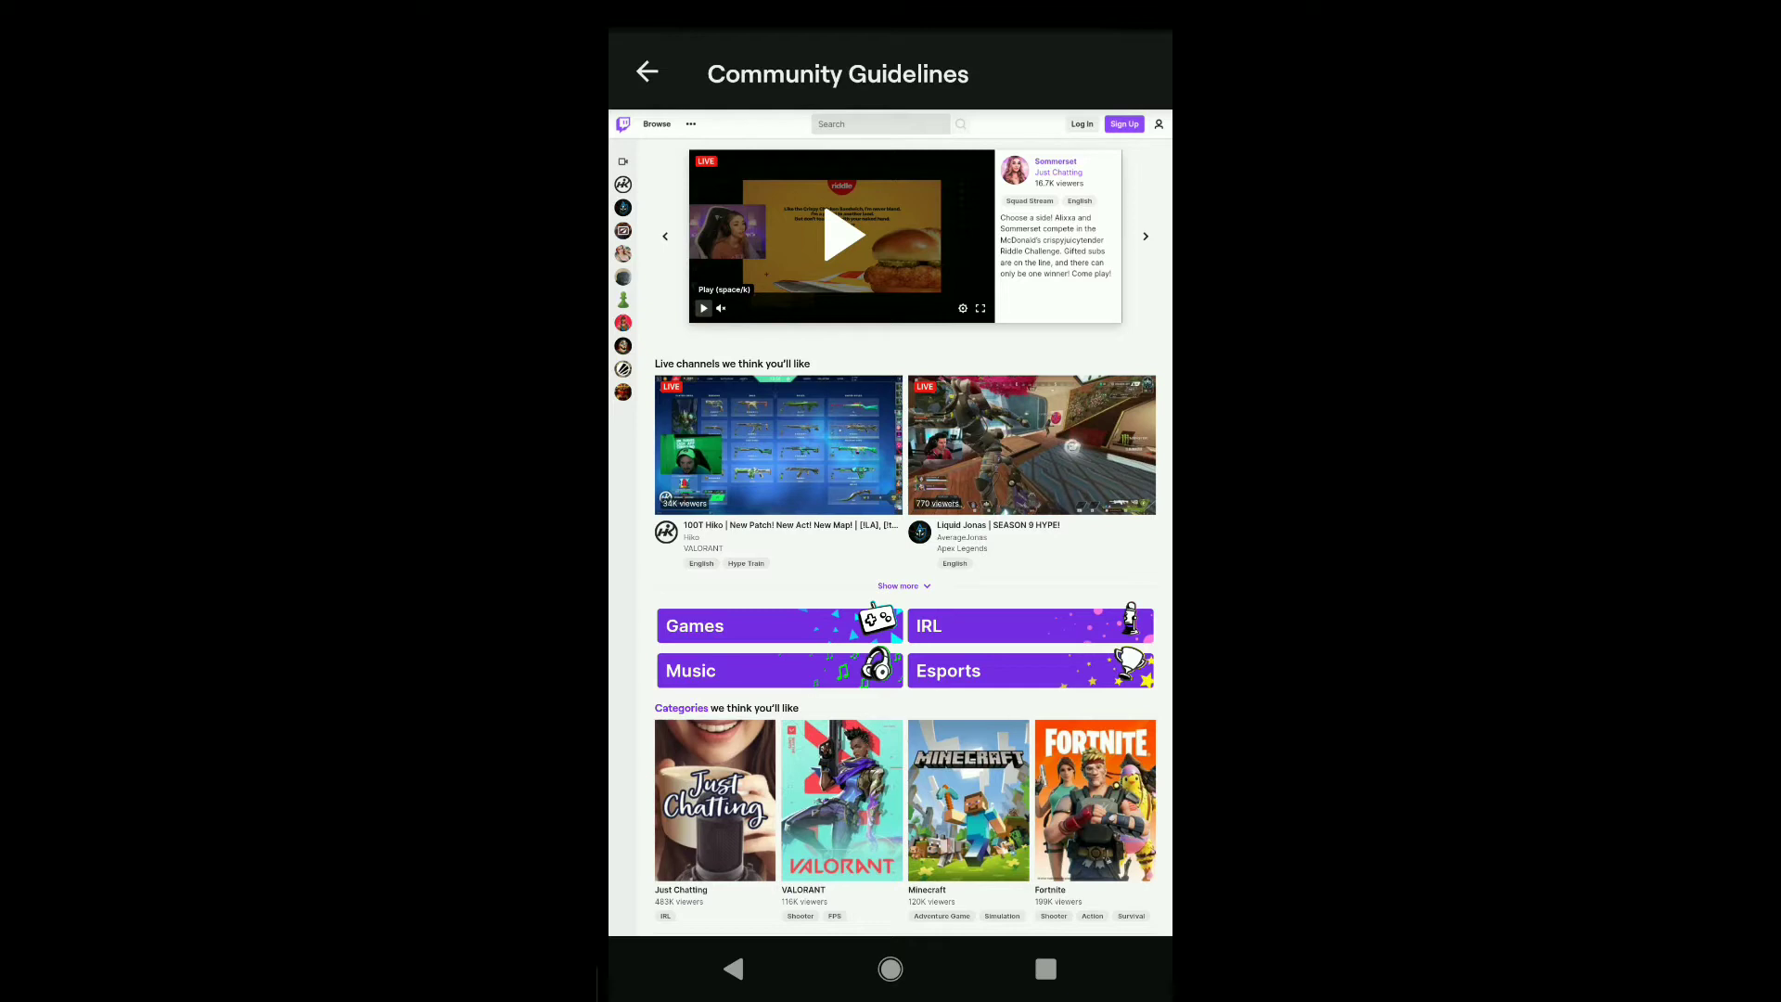
Log in to the Twitch website with the account's username and password.
left_click(1081, 124)
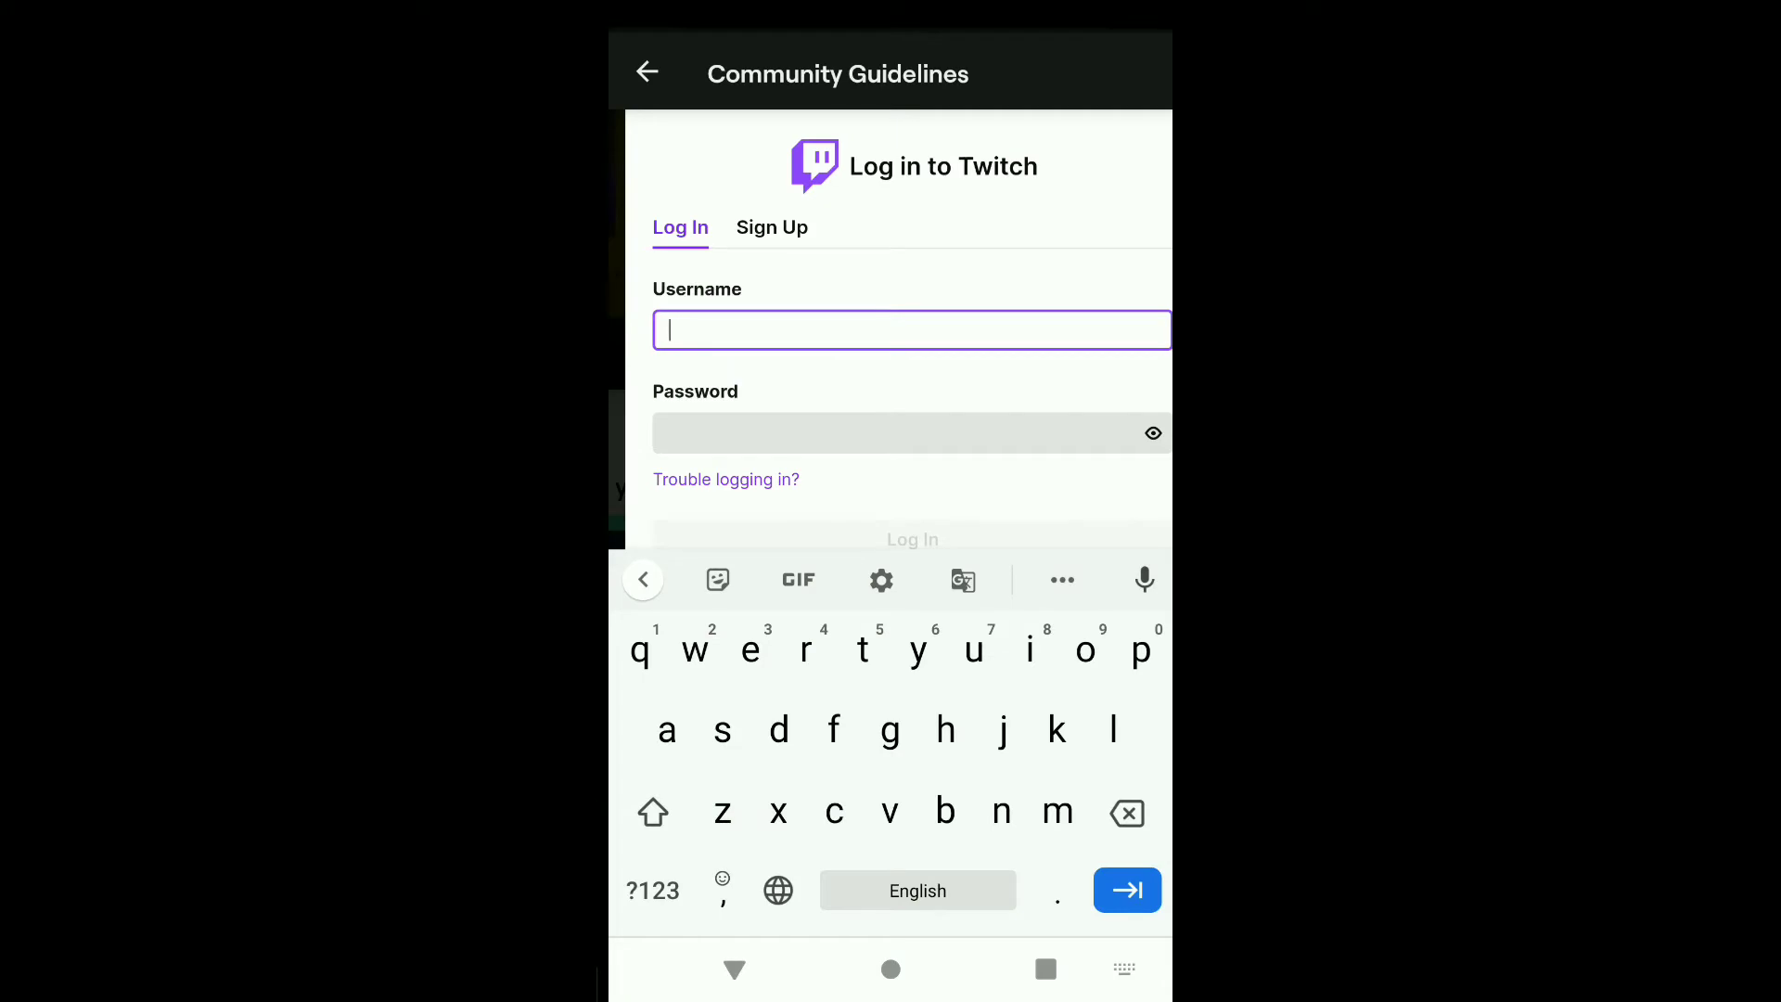
type("aglex55")
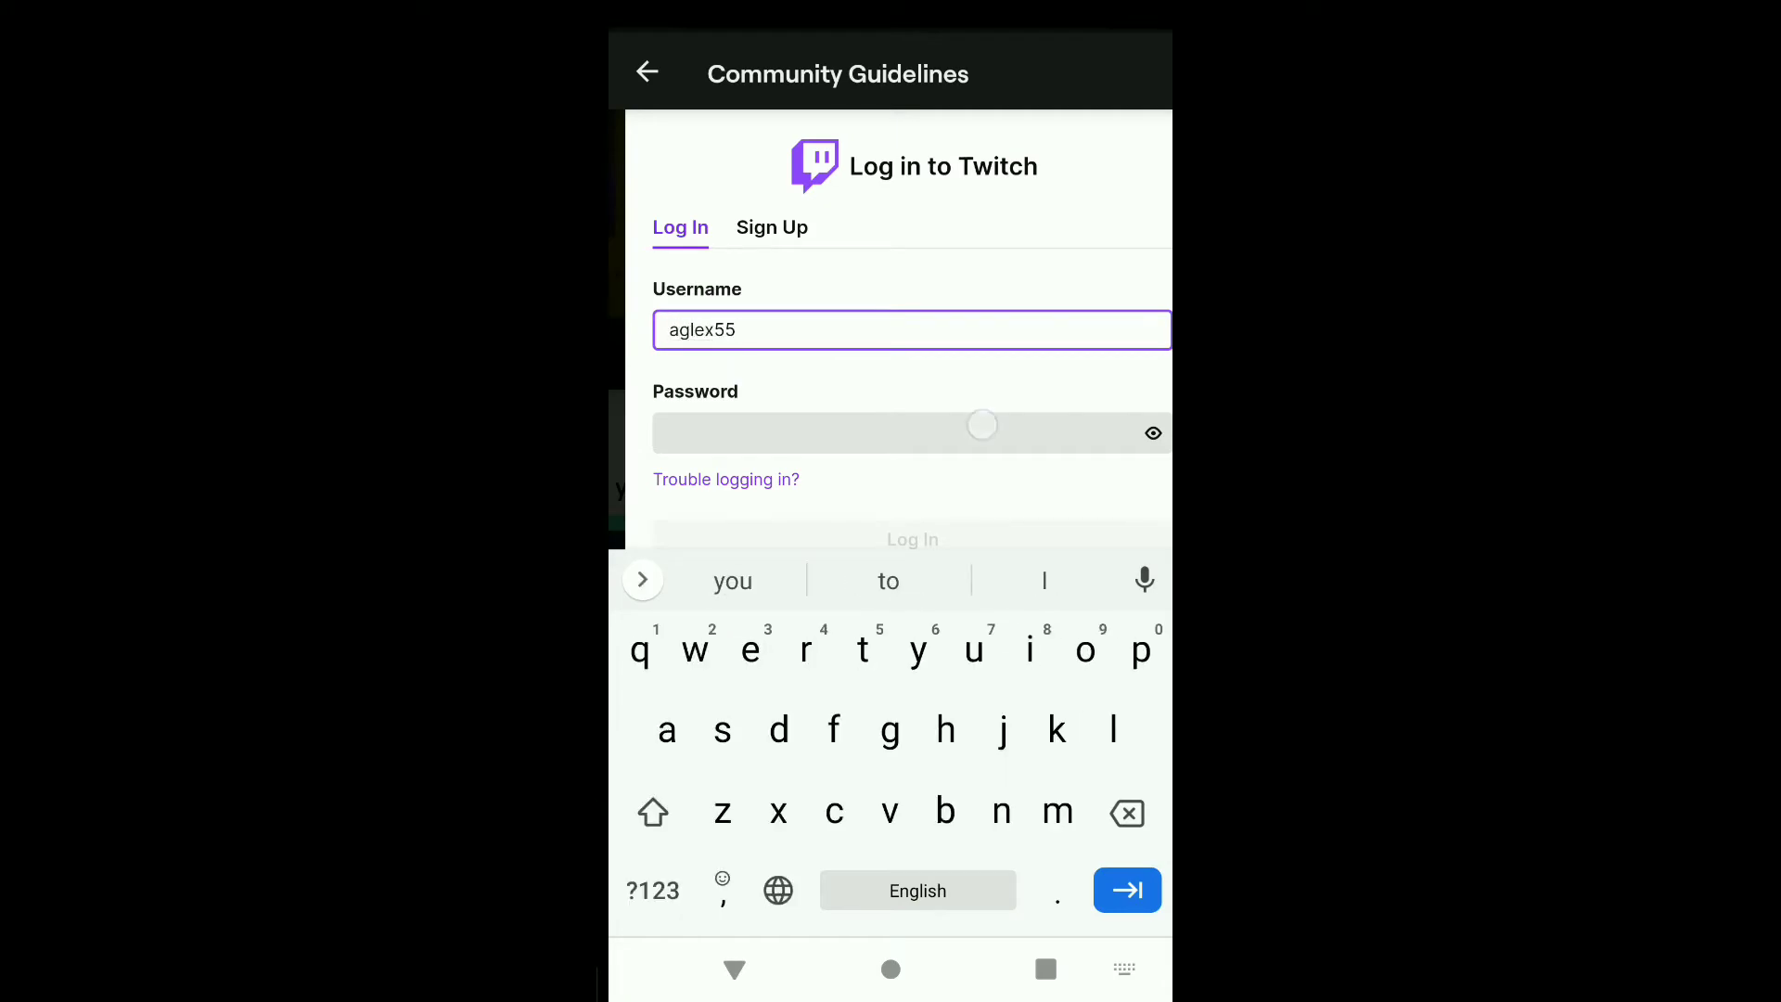
left_click(992, 713)
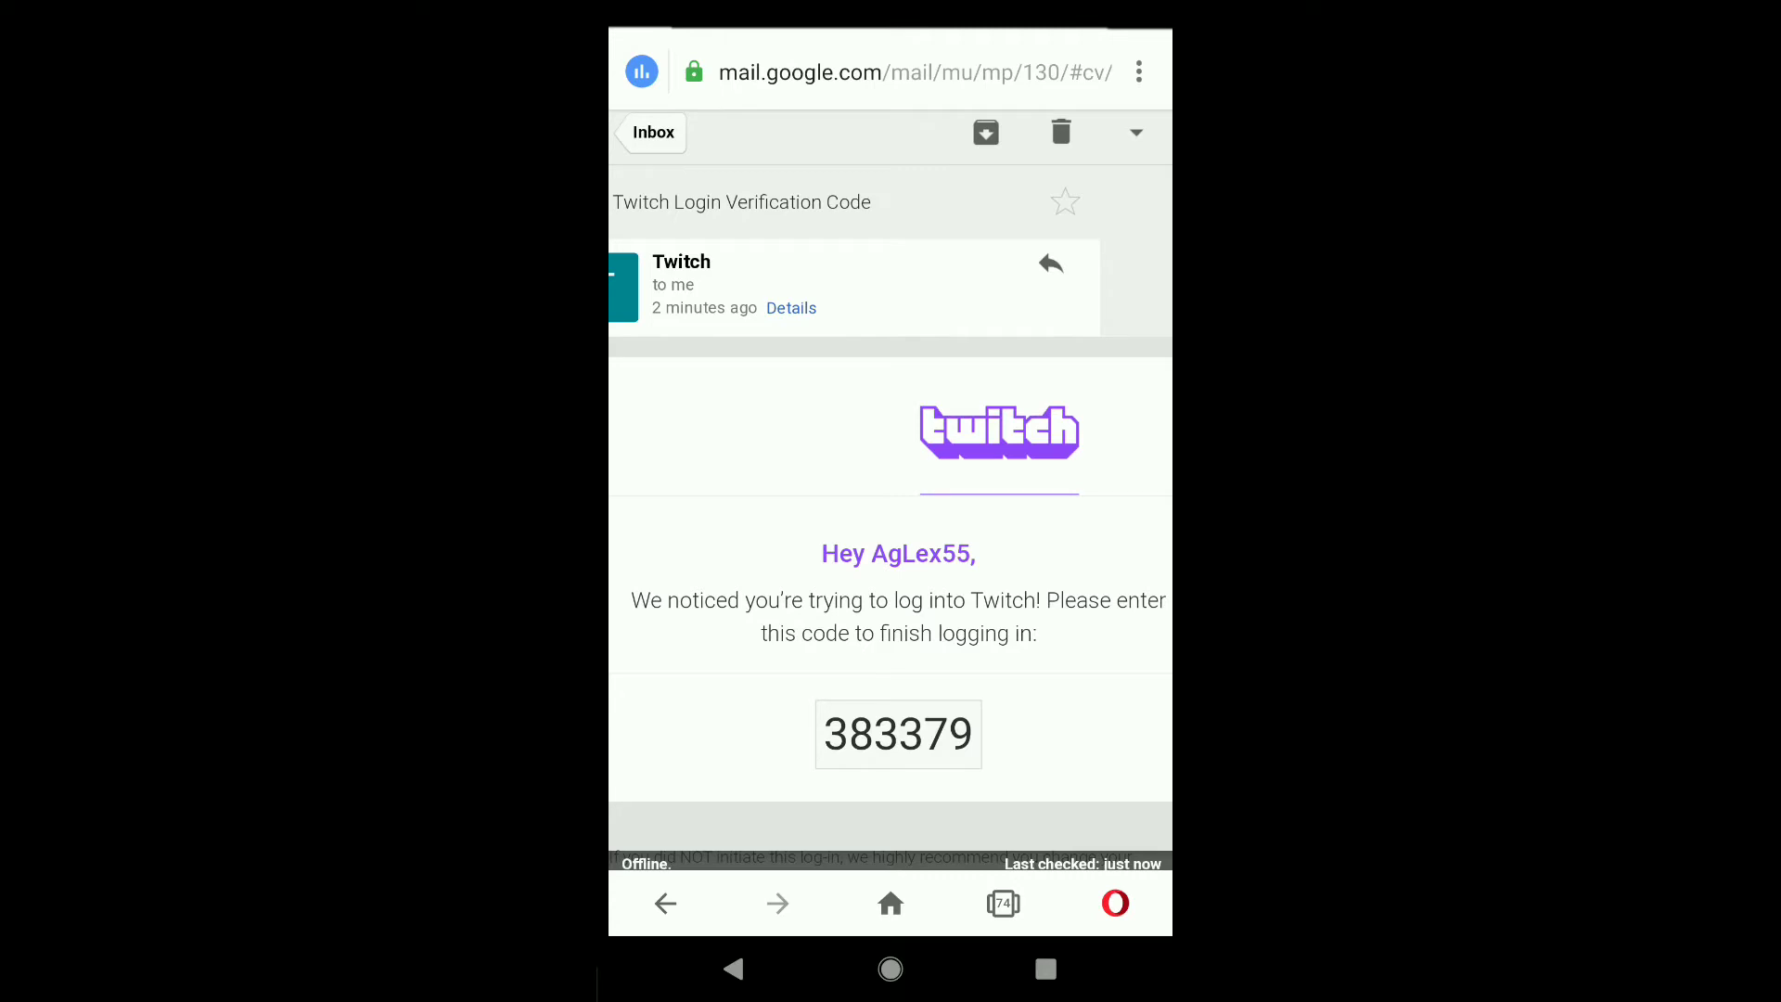
Copy the verification code from the Gmail message and paste it into Twitch's login code boxes.
left_click(898, 733)
left_click(874, 665)
left_click(1045, 968)
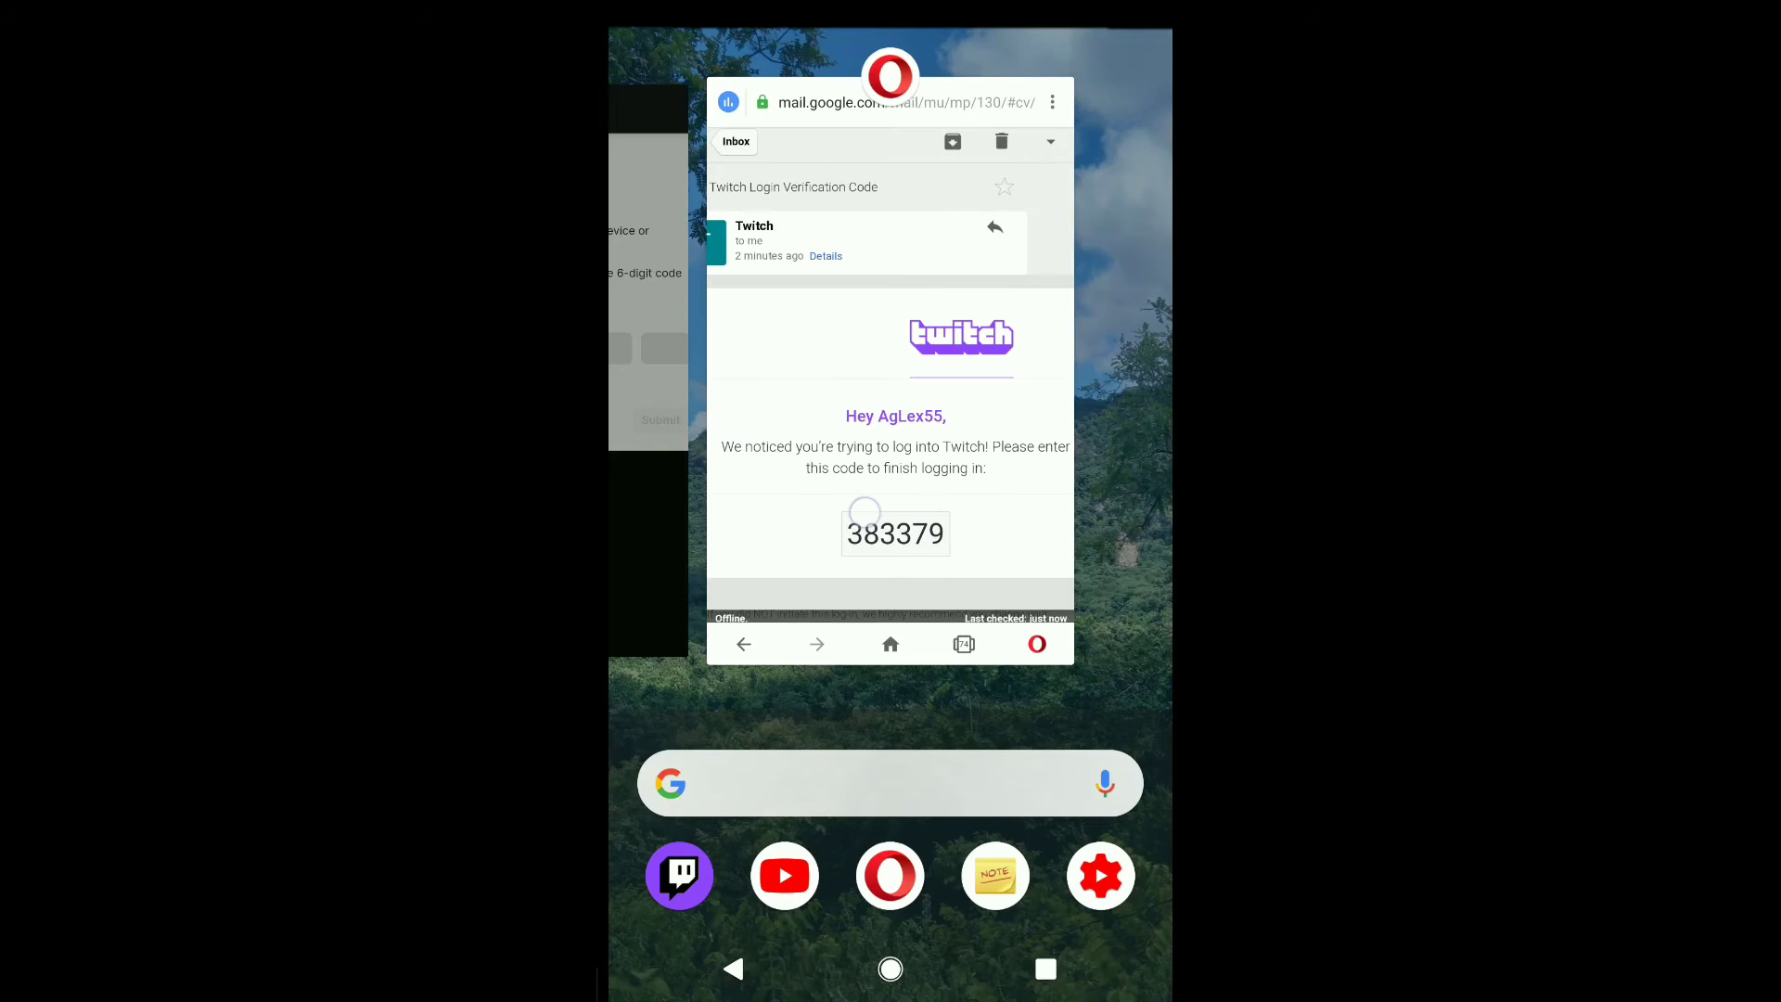
left_click_drag(695, 371, 1020, 371)
left_click(890, 371)
left_click(690, 388)
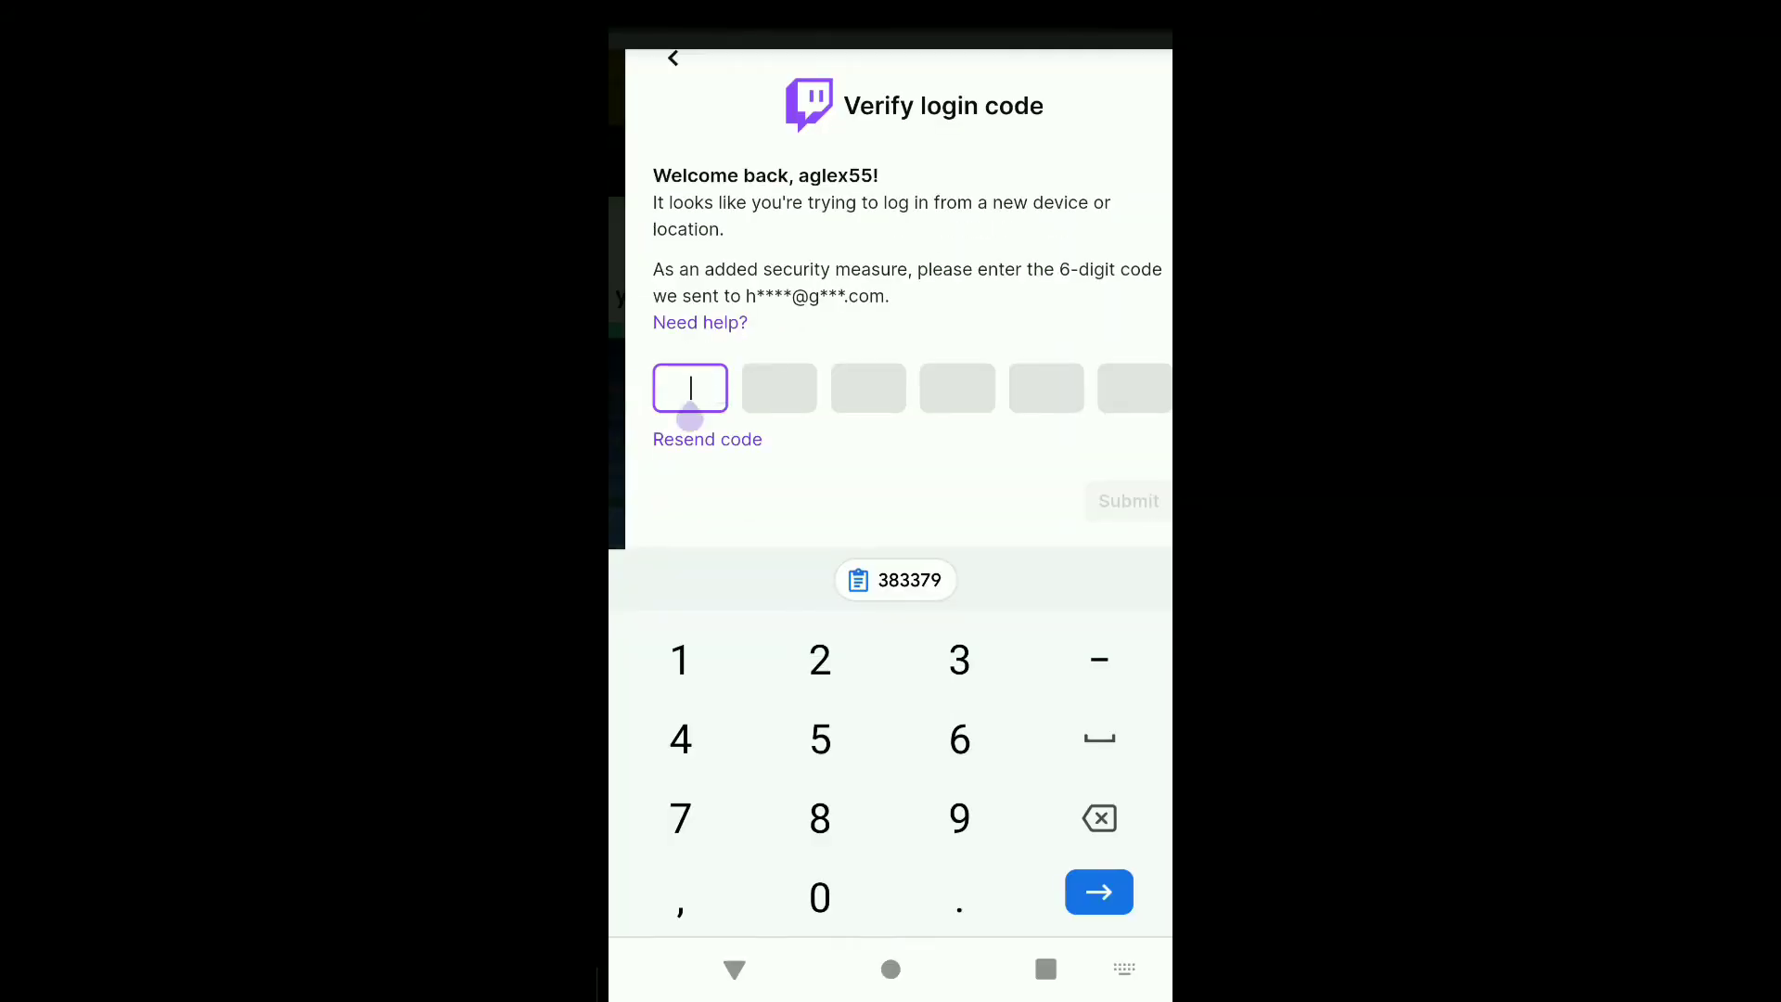
left_click(674, 334)
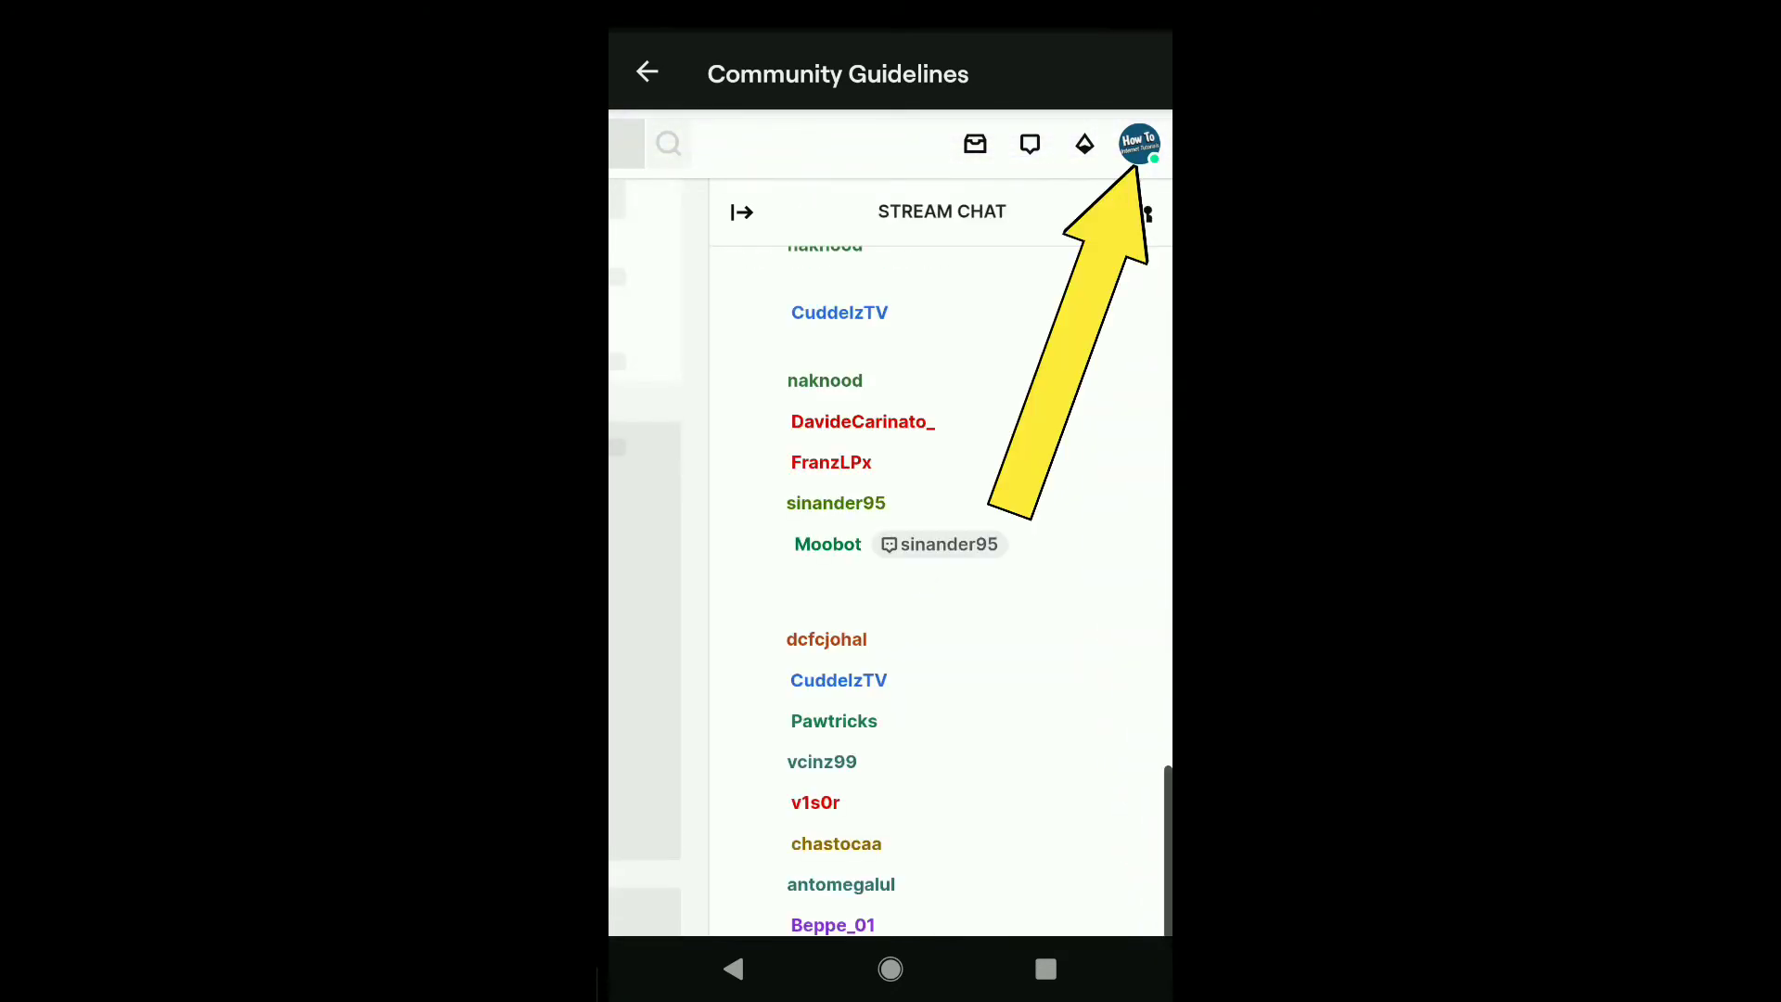
Open the website's Settings from the avatar menu and reveal the Username row in Profile Settings.
left_click(1139, 144)
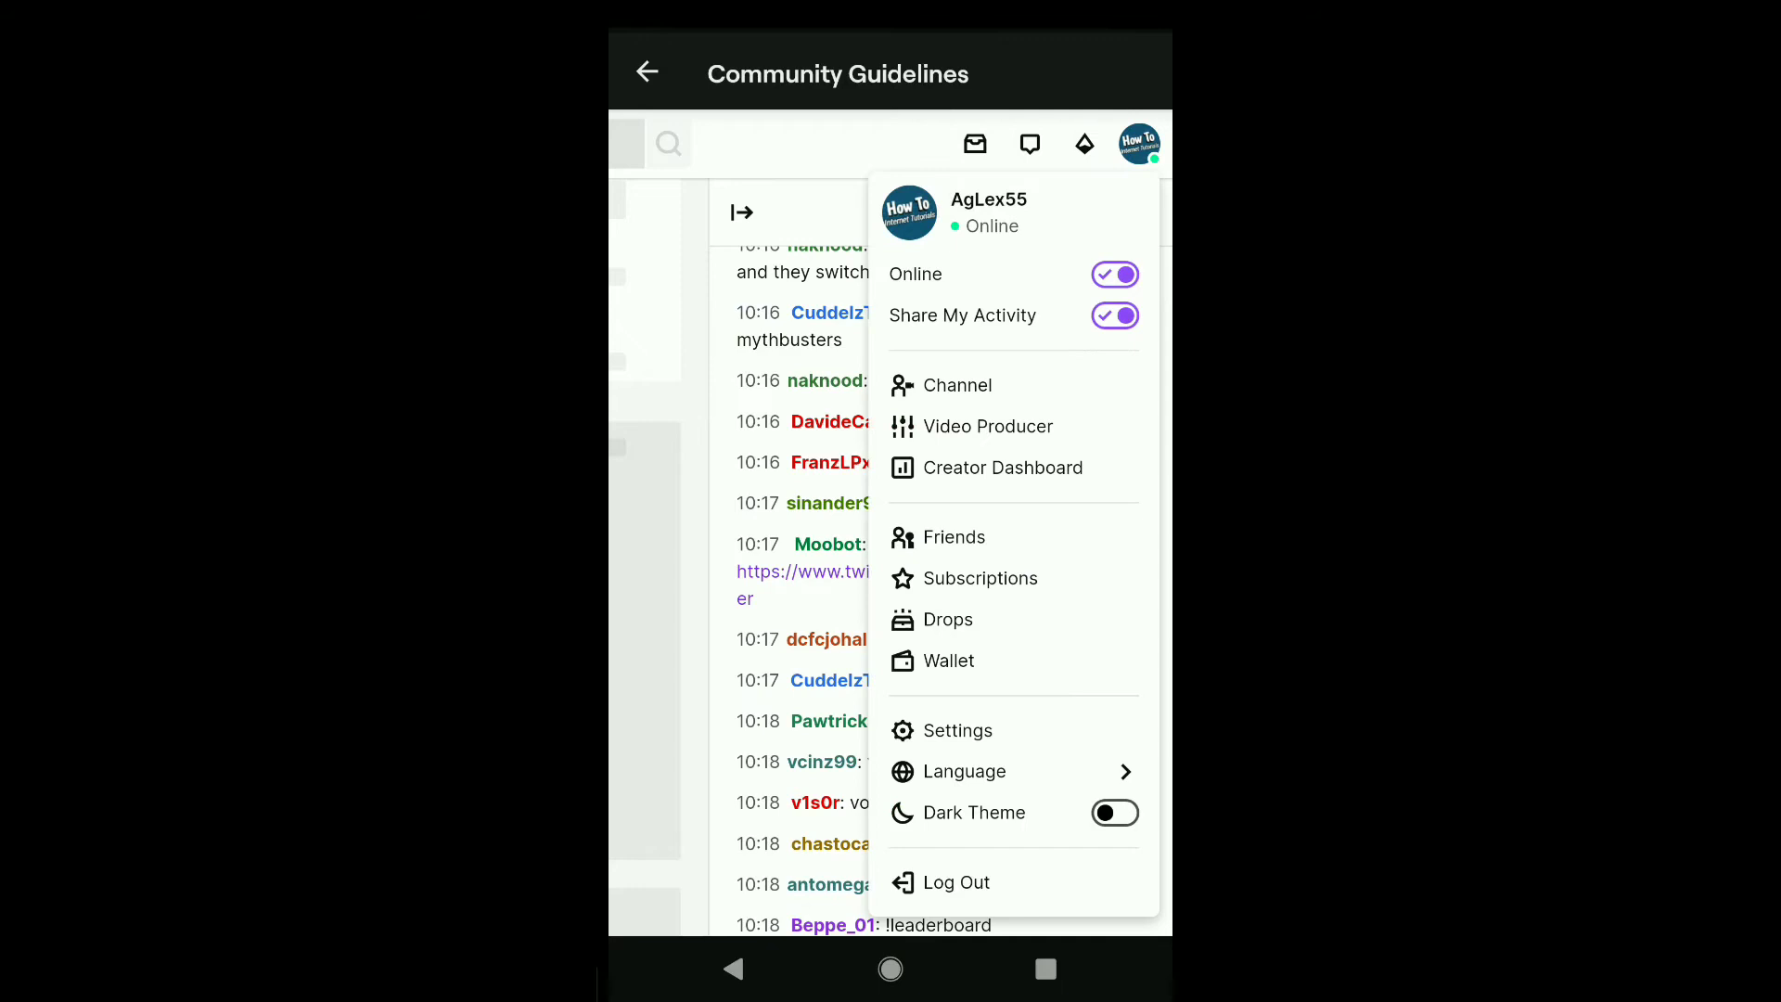
left_click(957, 730)
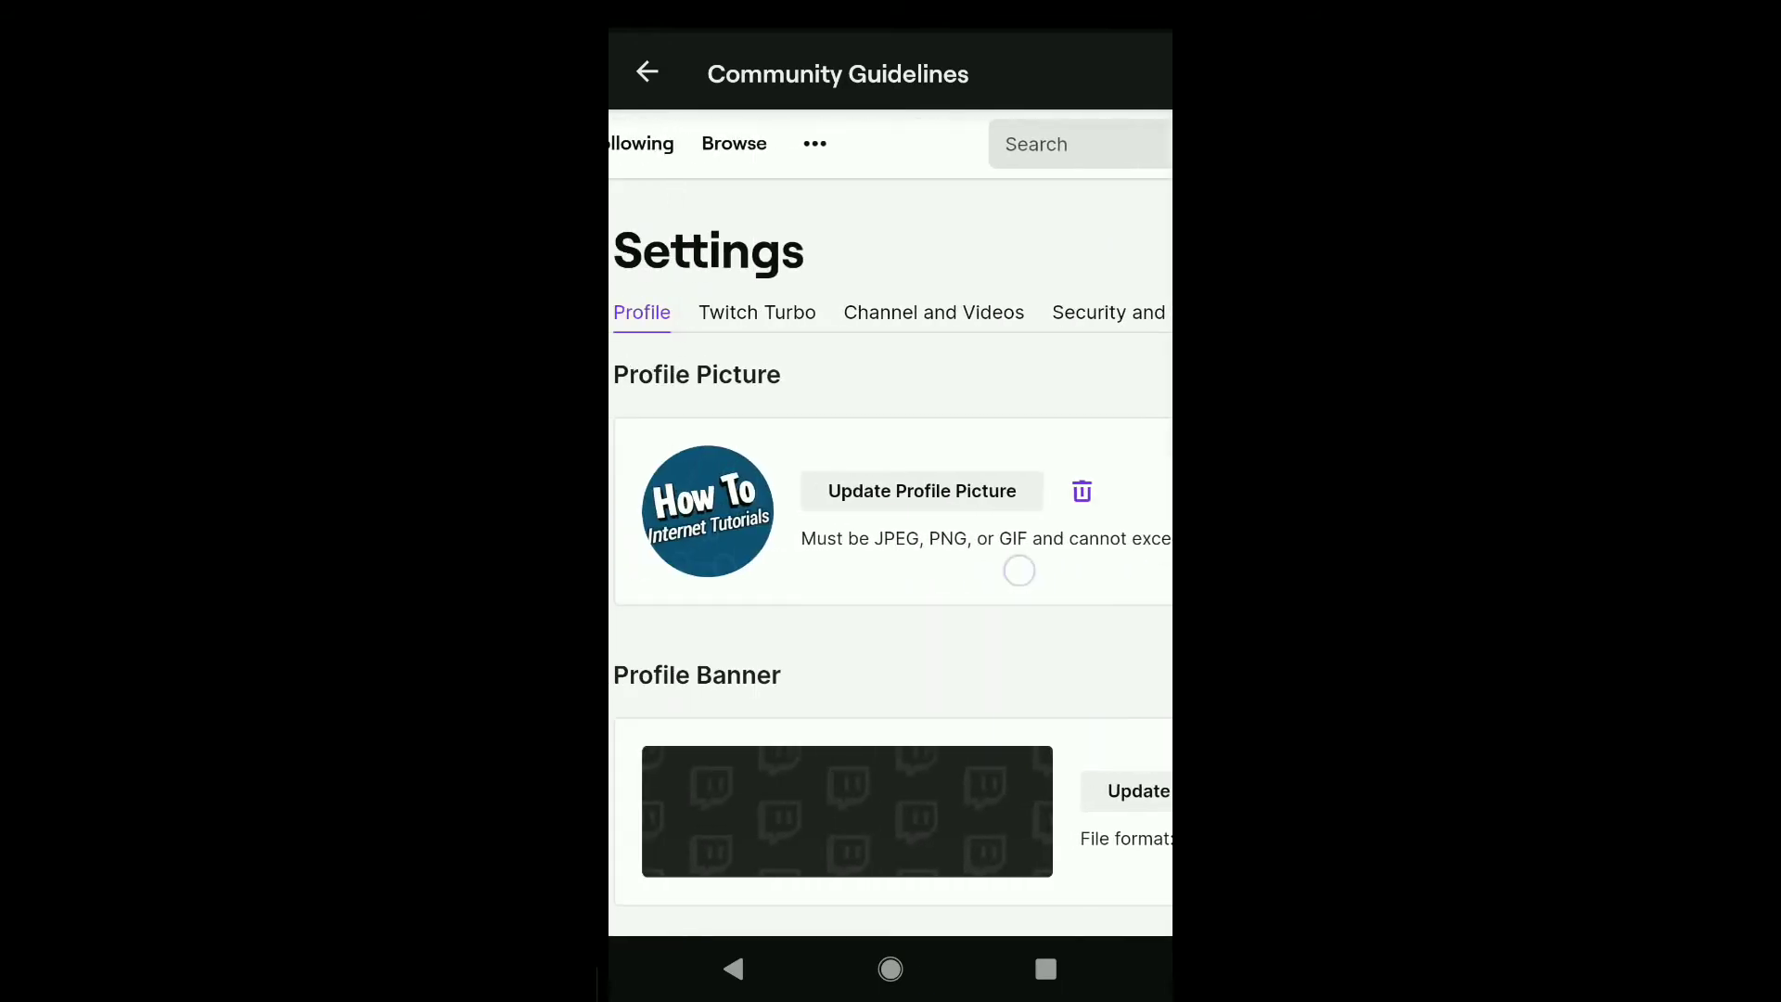
scroll(1034, 498, "down", 3)
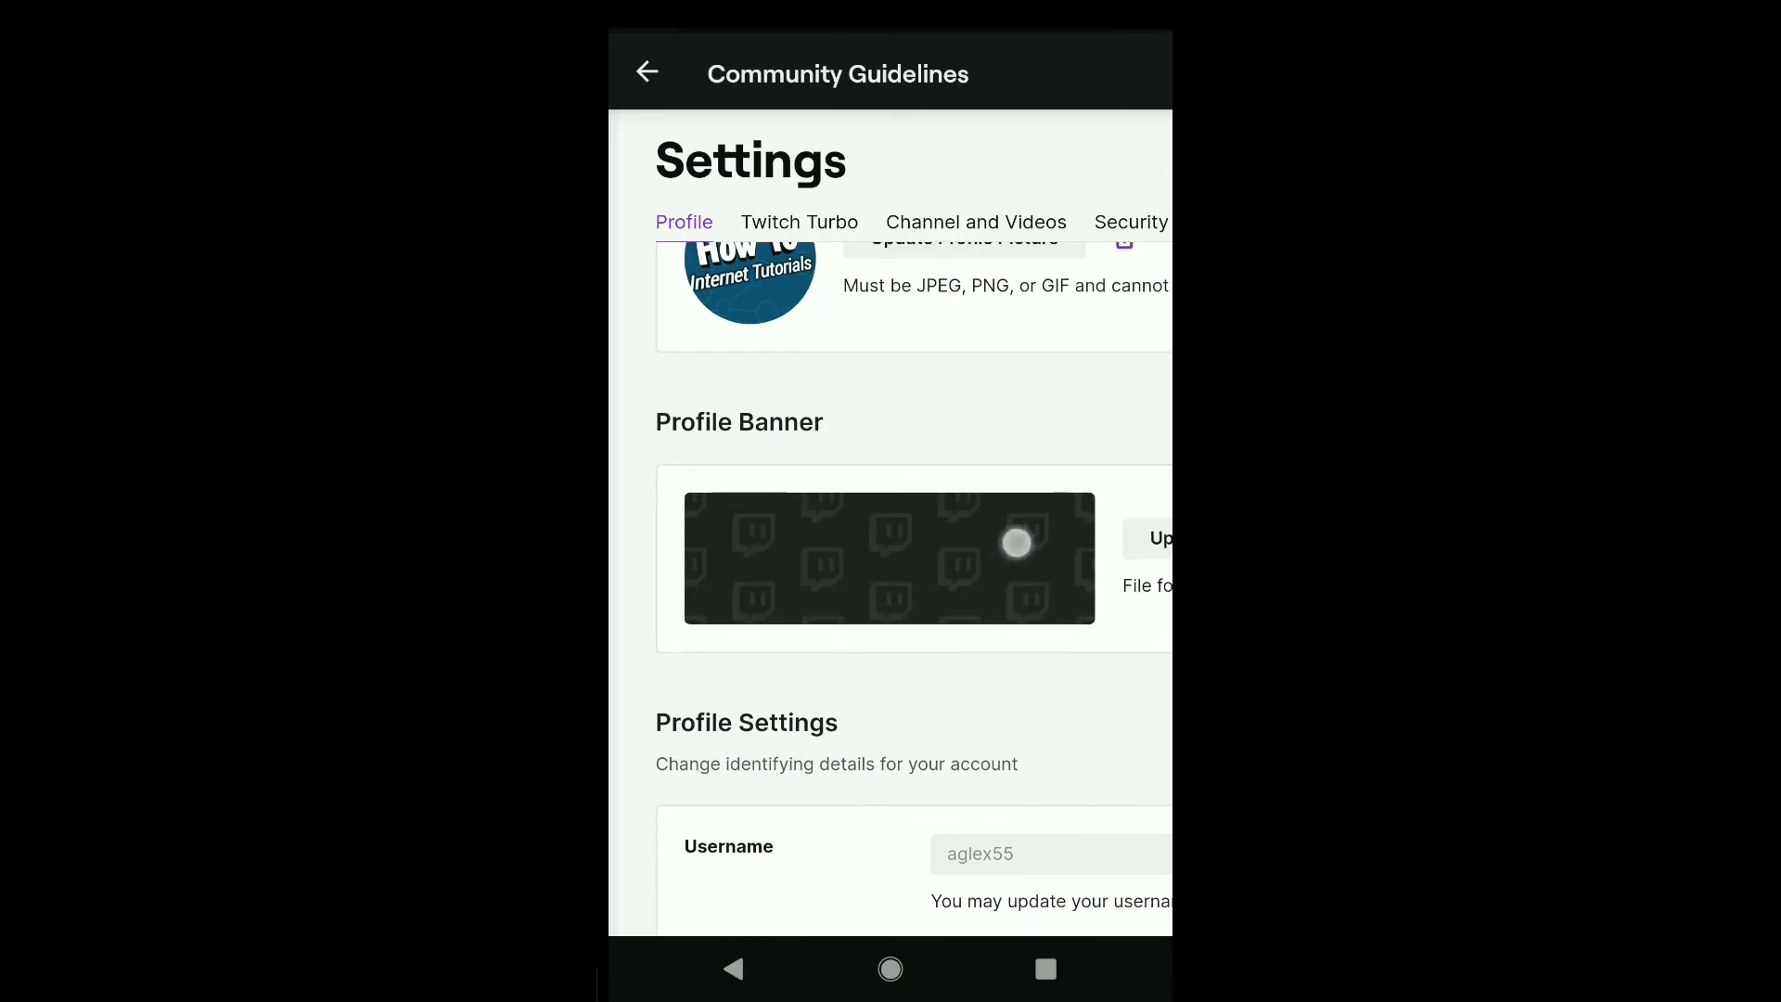
scroll(1005, 747, "down", 3)
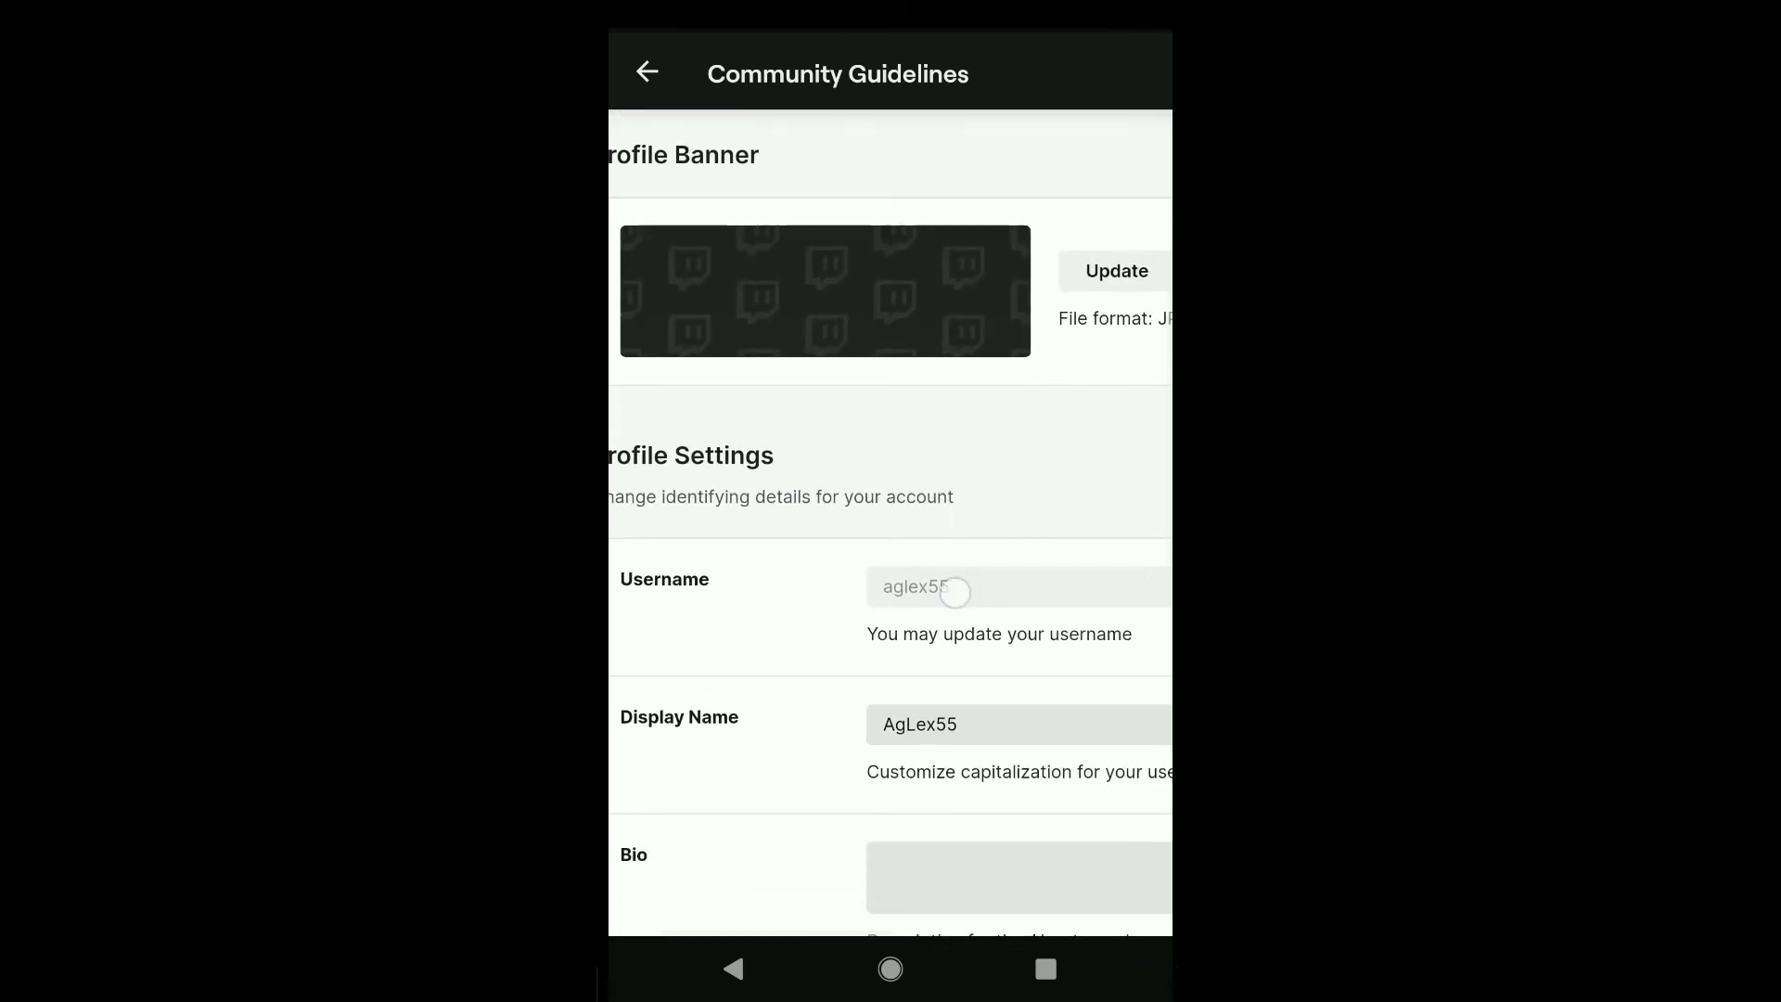
left_click_drag(1101, 584, 884, 489)
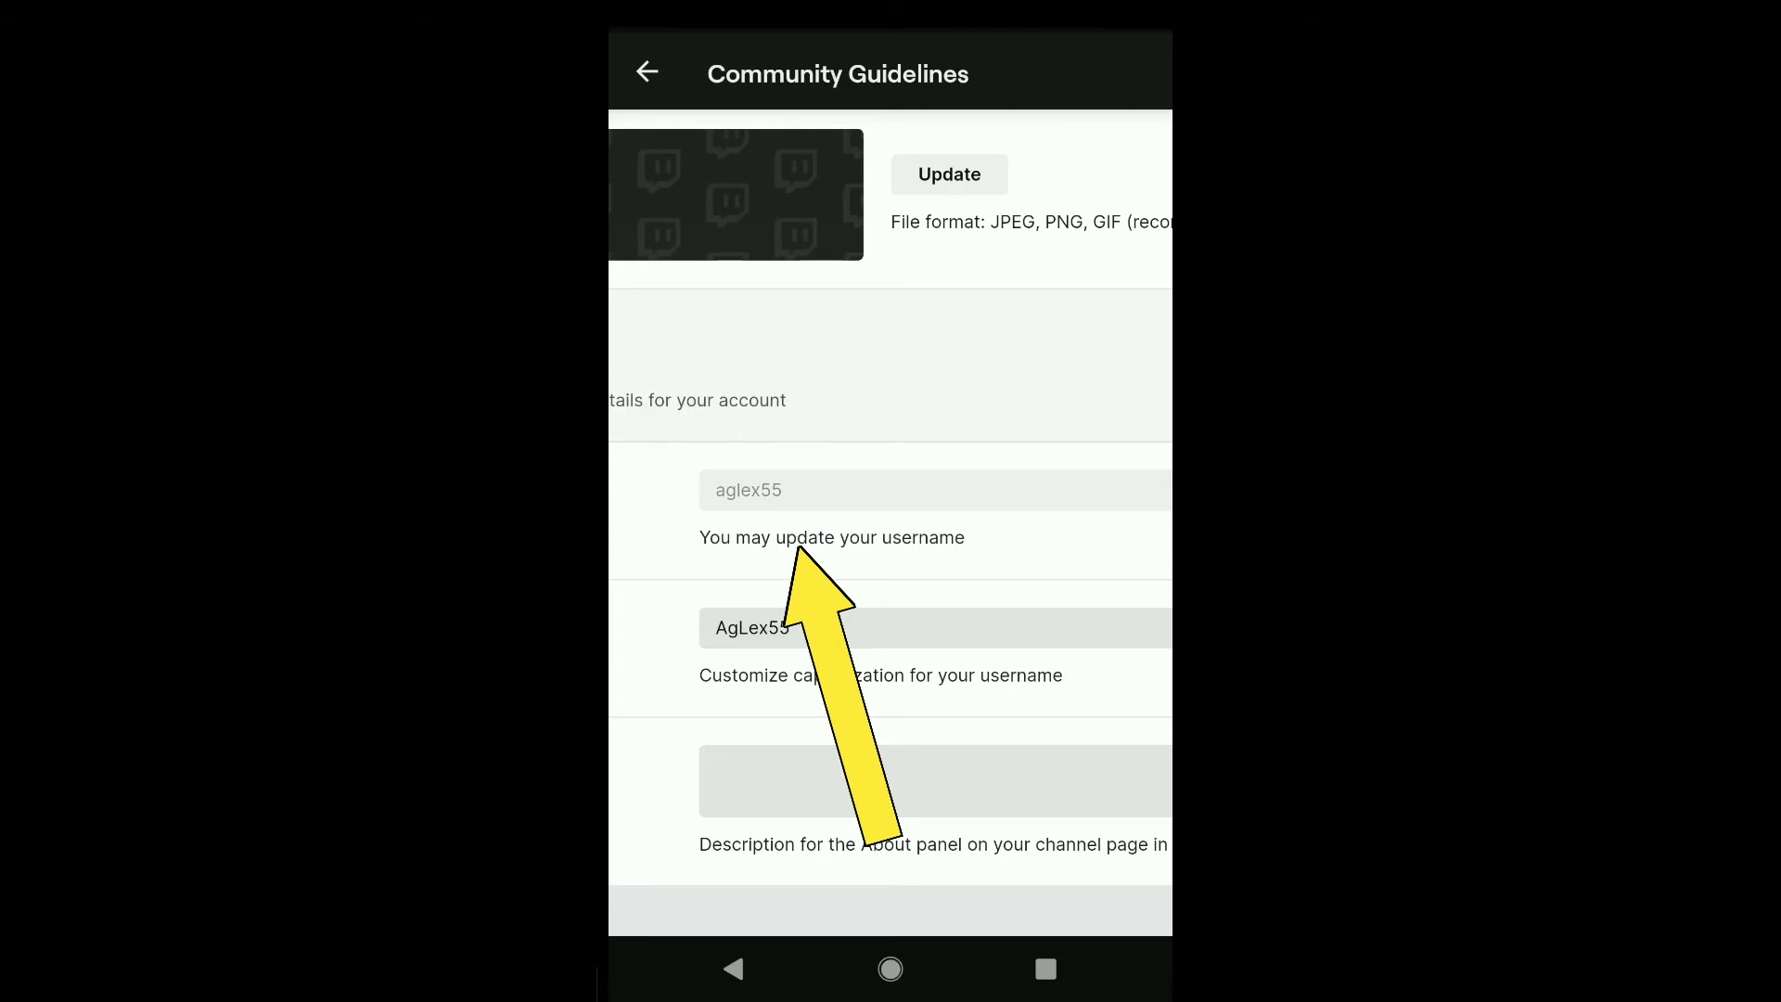
left_click_drag(1117, 564, 950, 580)
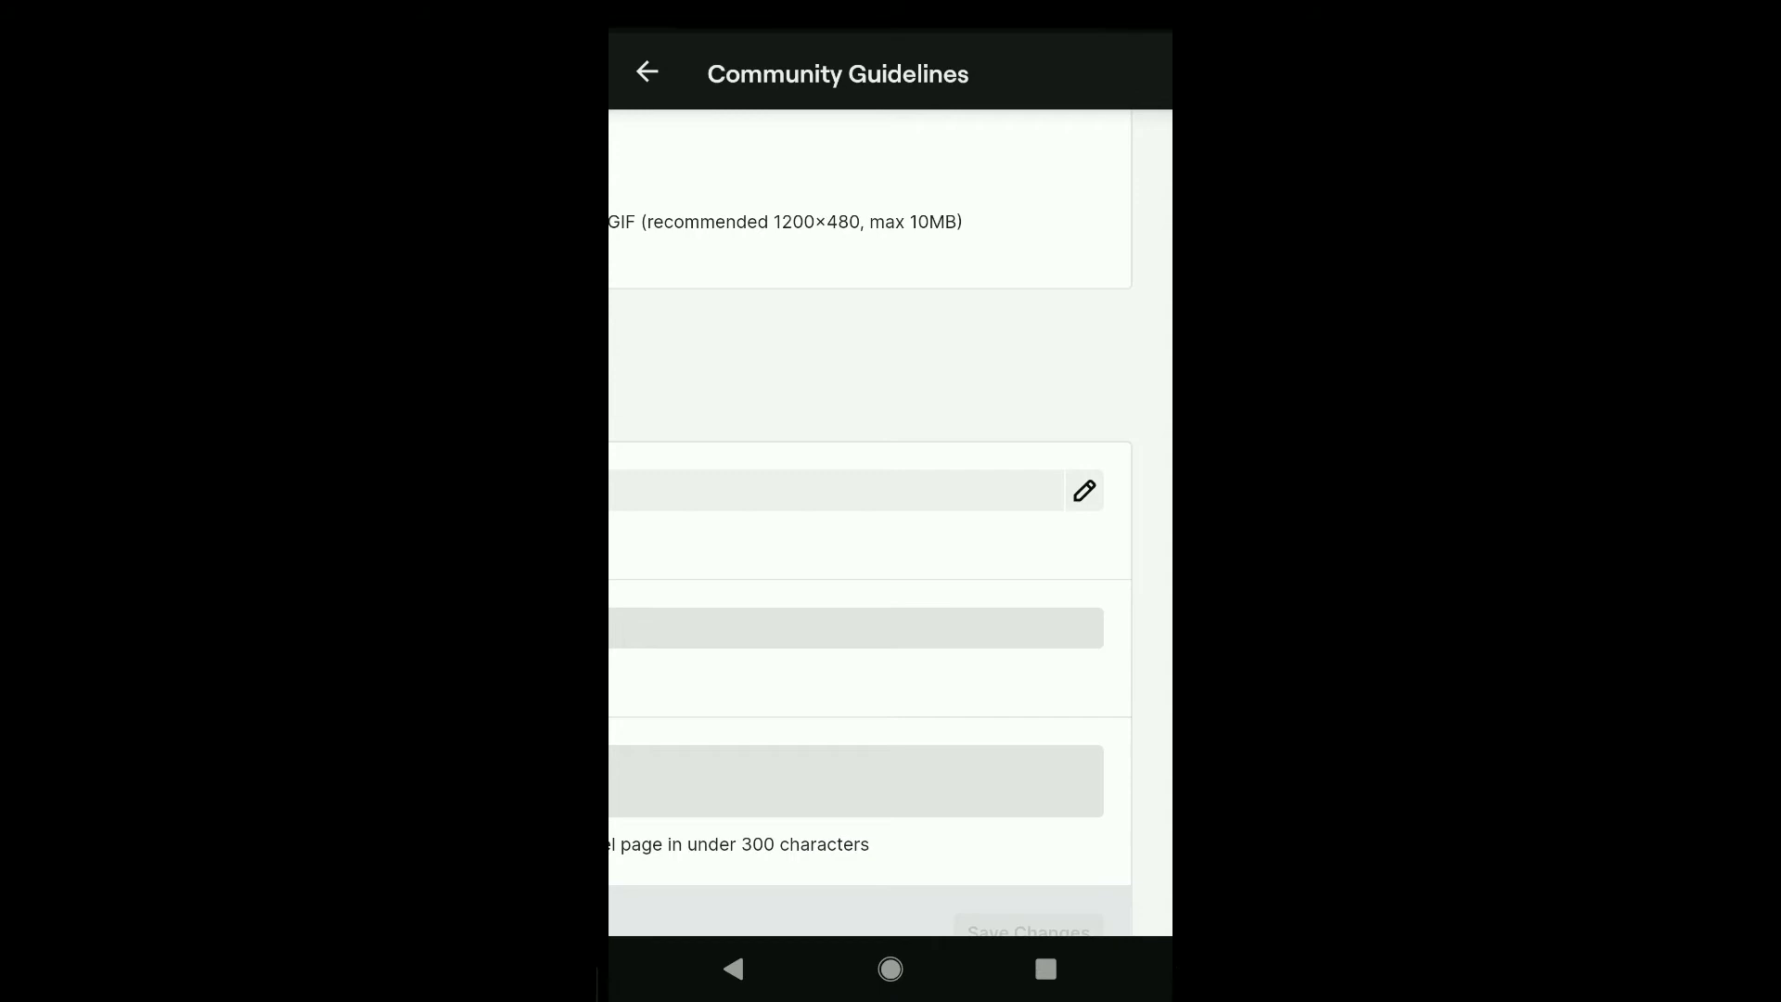
Open the 'Change your username' dialog with the pencil icon beside Username.
left_click(1084, 490)
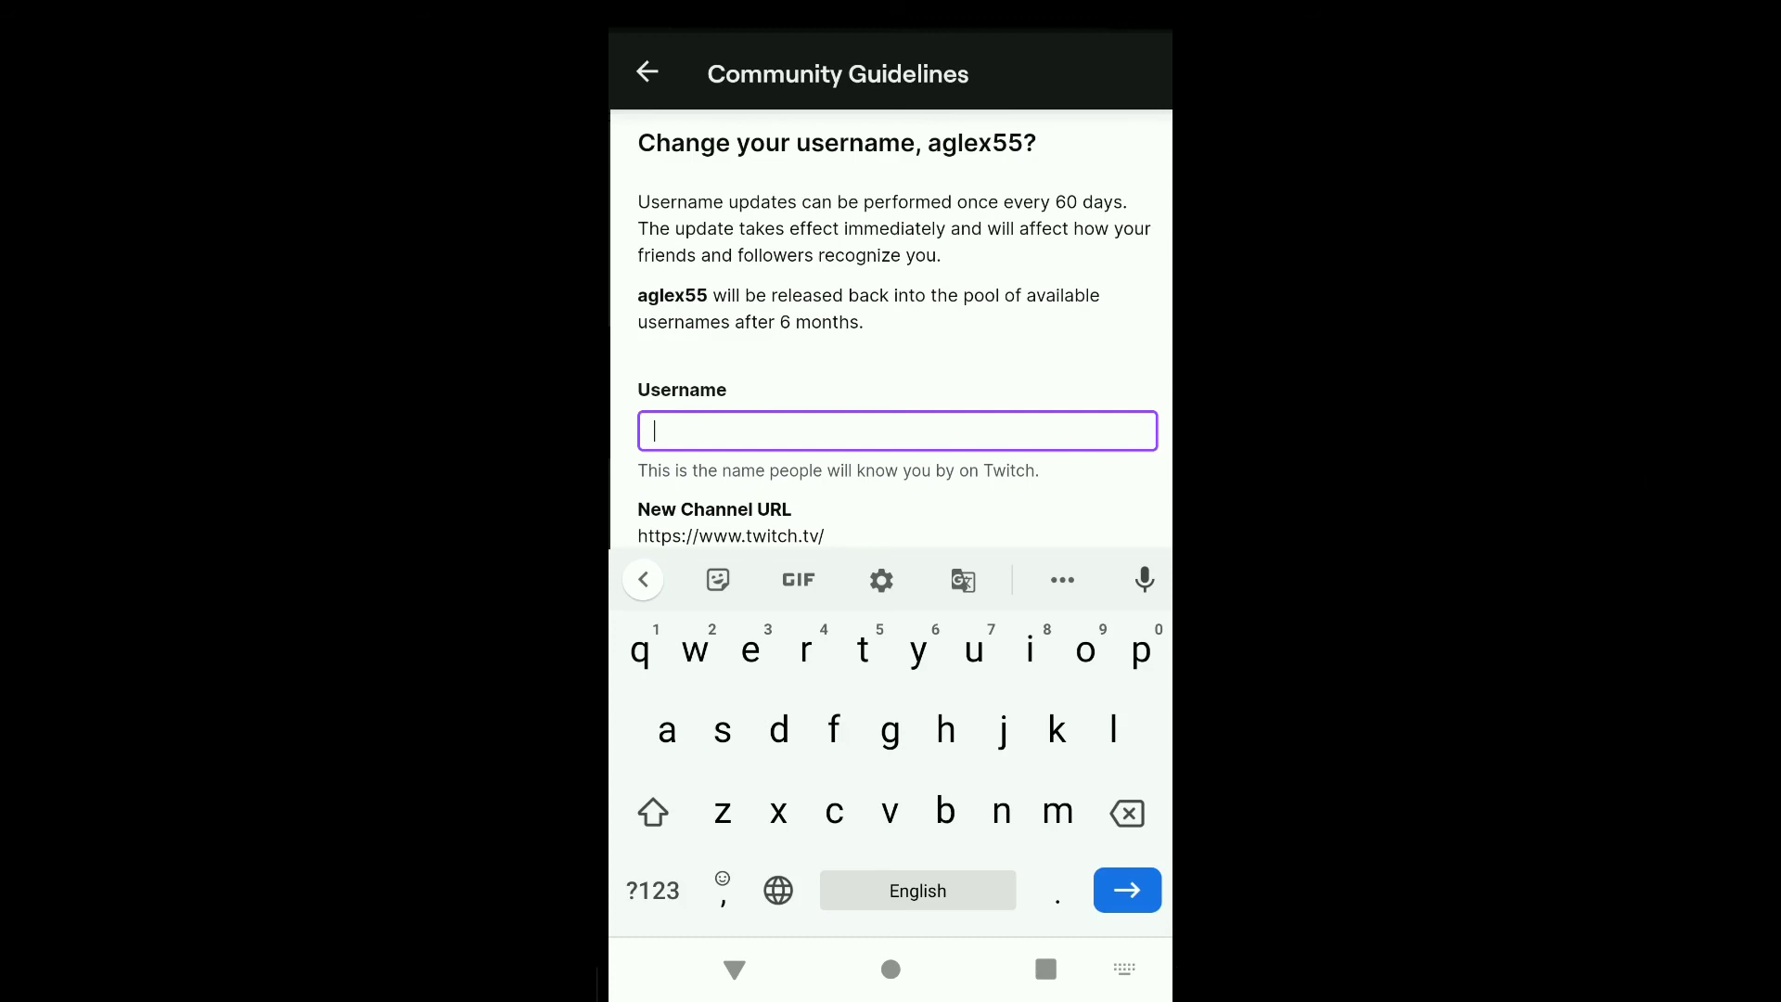
Enter the new available username and save it with Update.
type("ag")
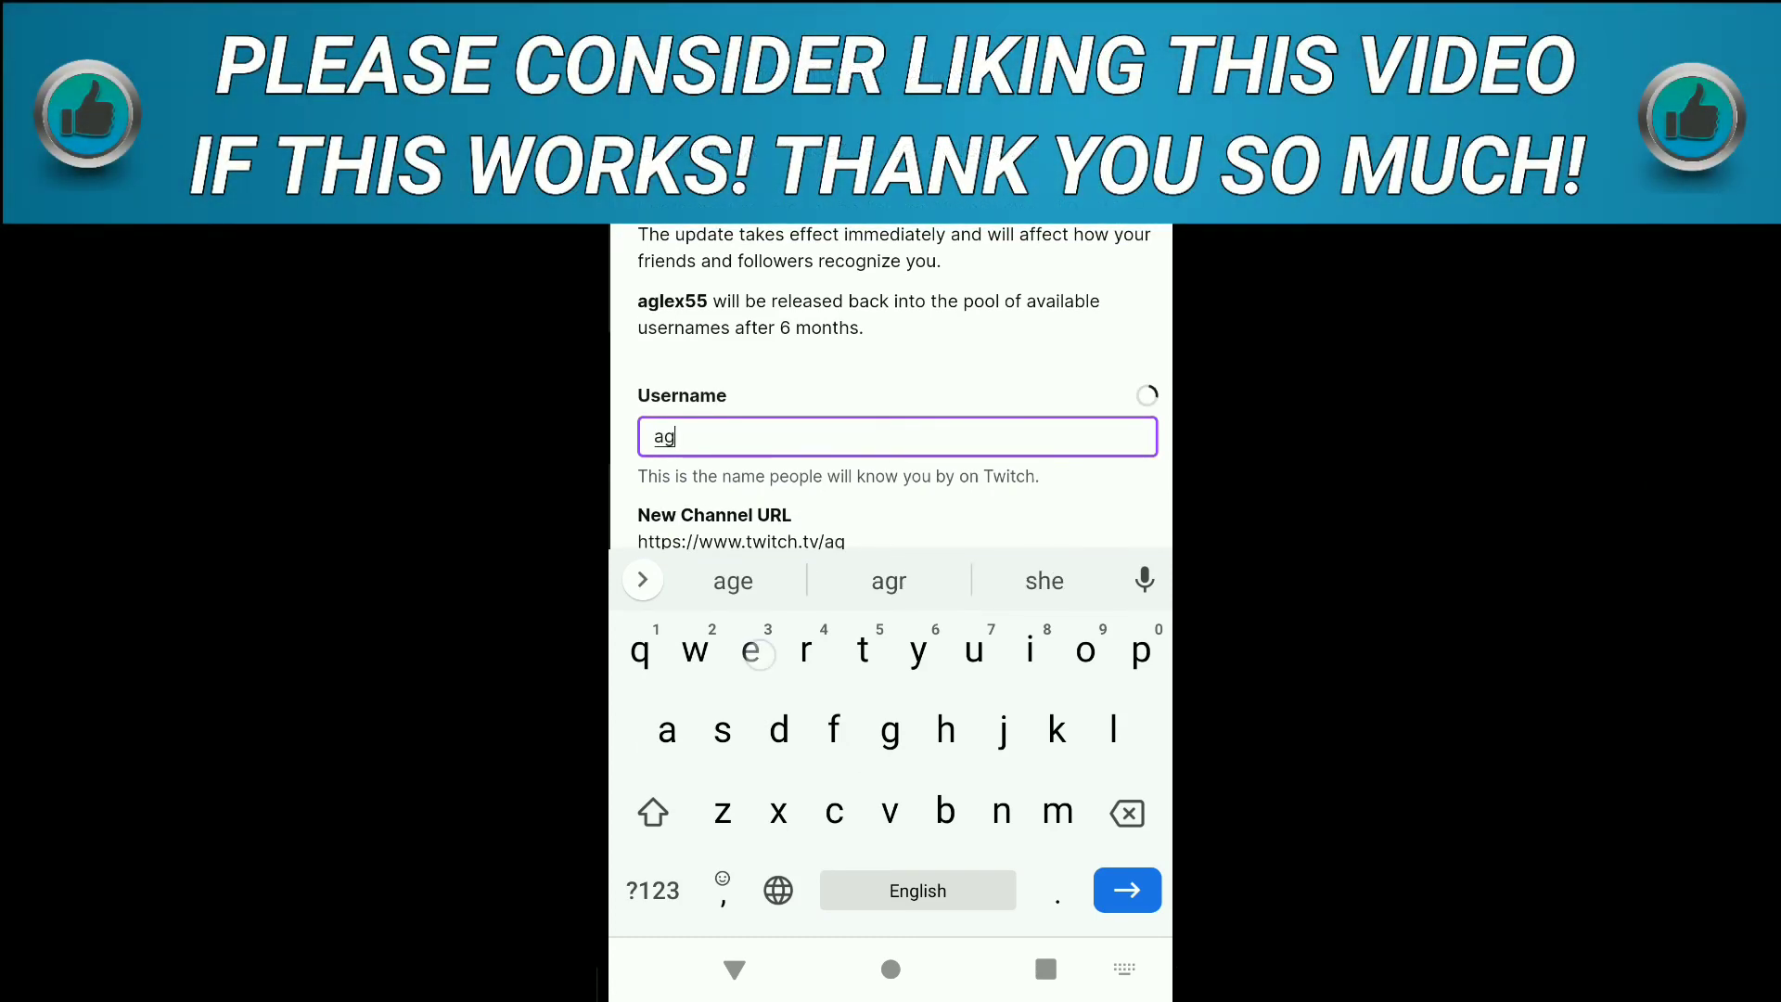
type("expas5")
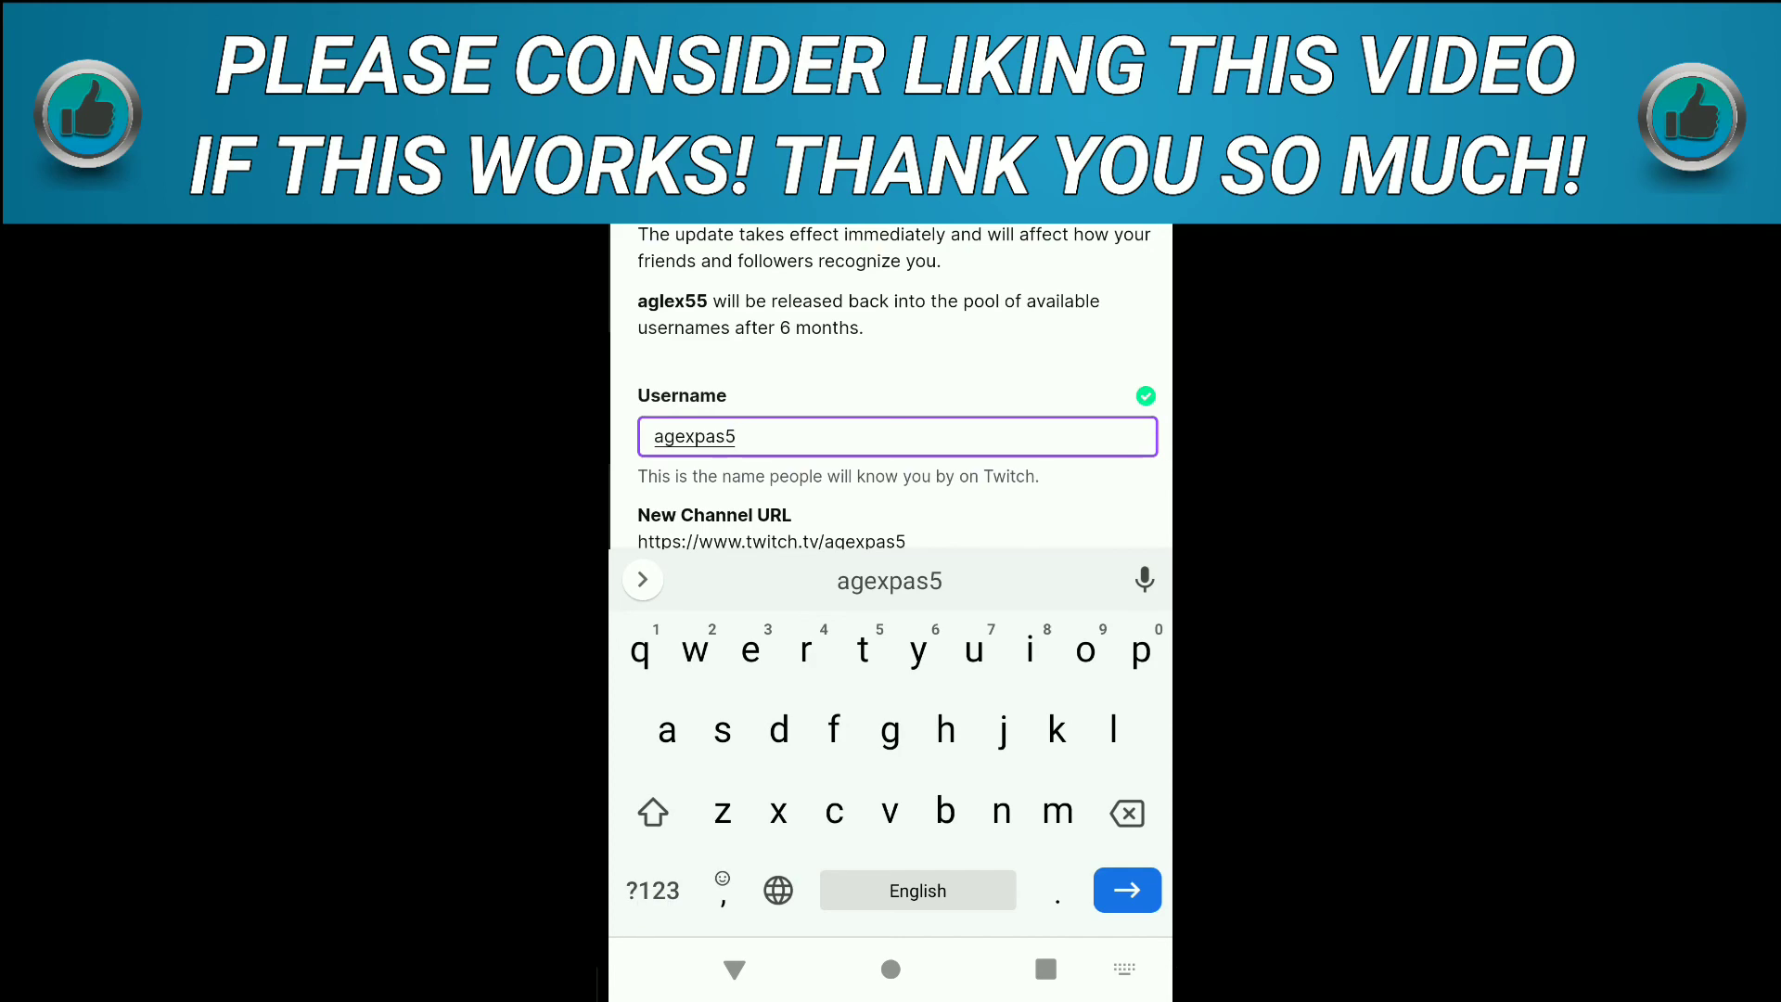
scroll(891, 371, "down", 3)
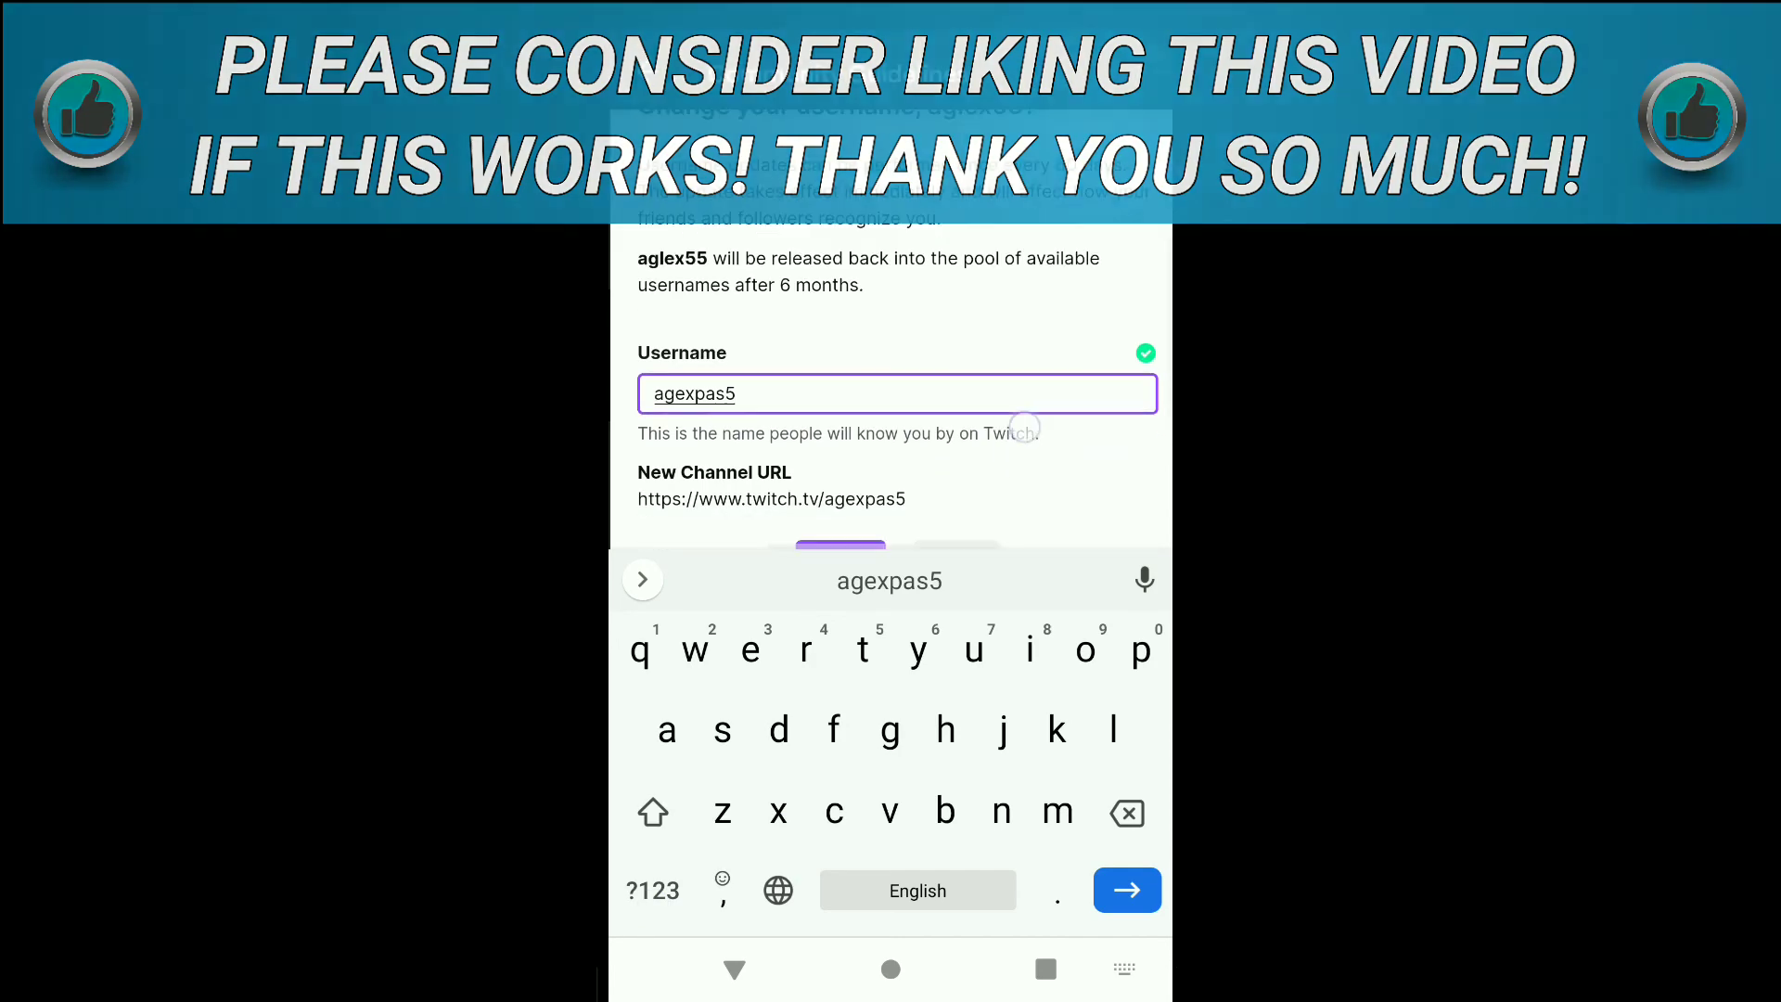
left_click(840, 394)
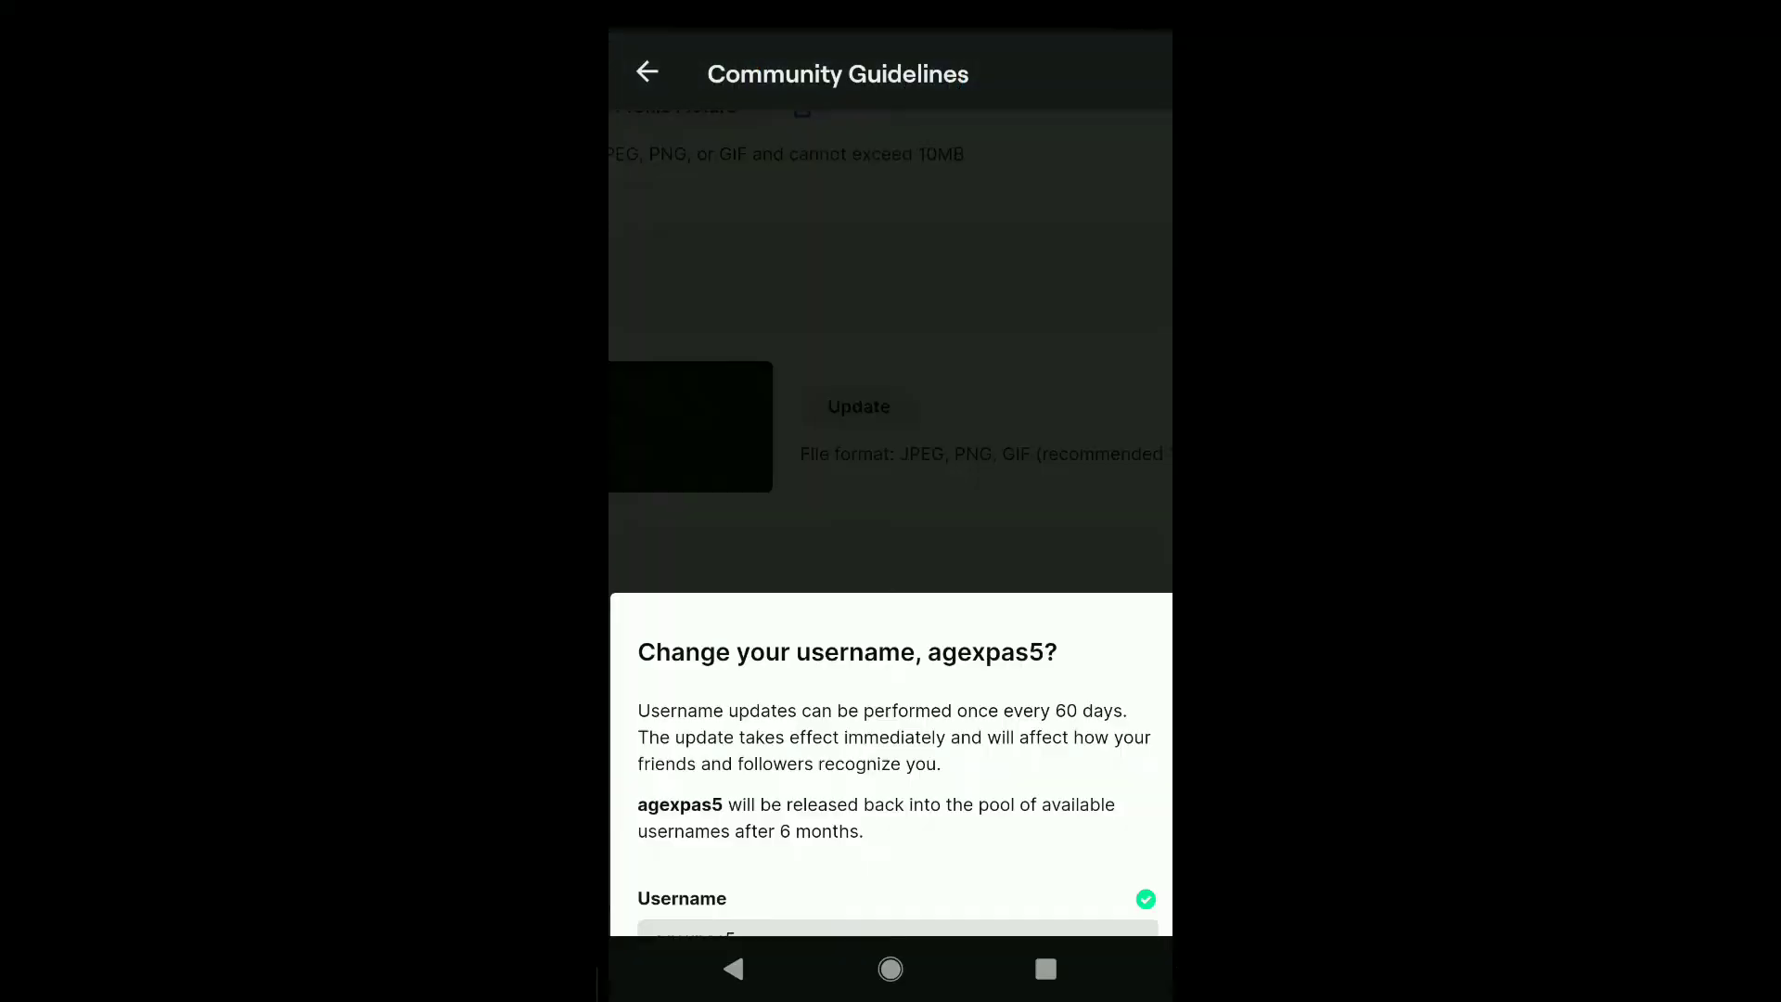